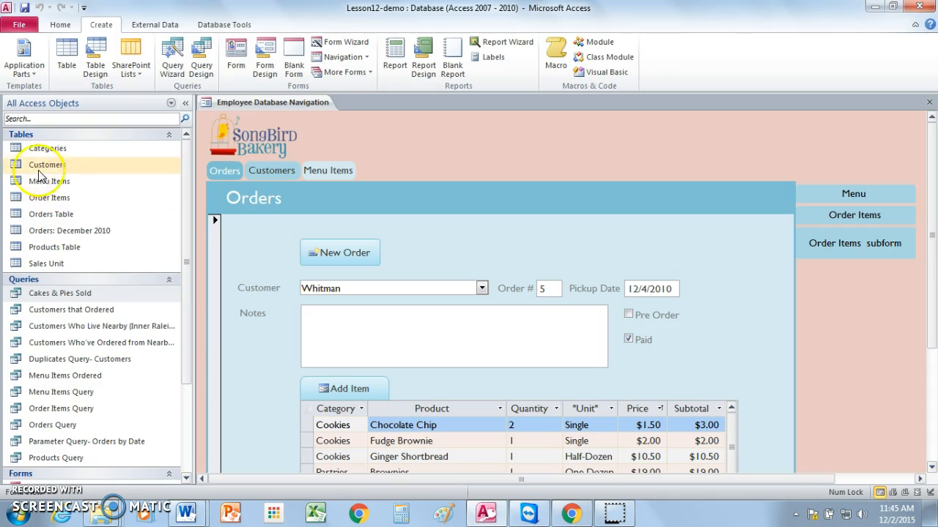
# Create a basic report from the Cakes & Pies Sold query
pyautogui.moveTo(183, 220); pyautogui.dragTo(188, 279)
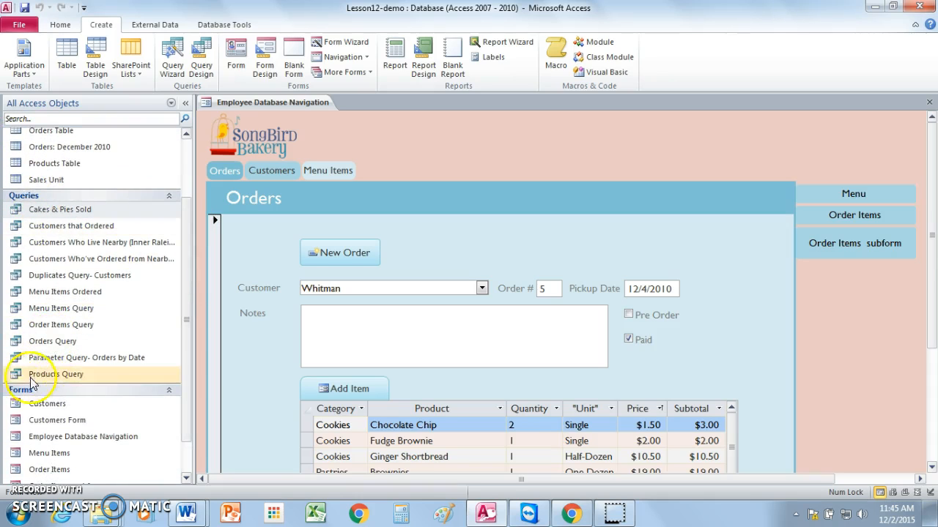
pyautogui.moveTo(187, 350); pyautogui.dragTo(187, 369)
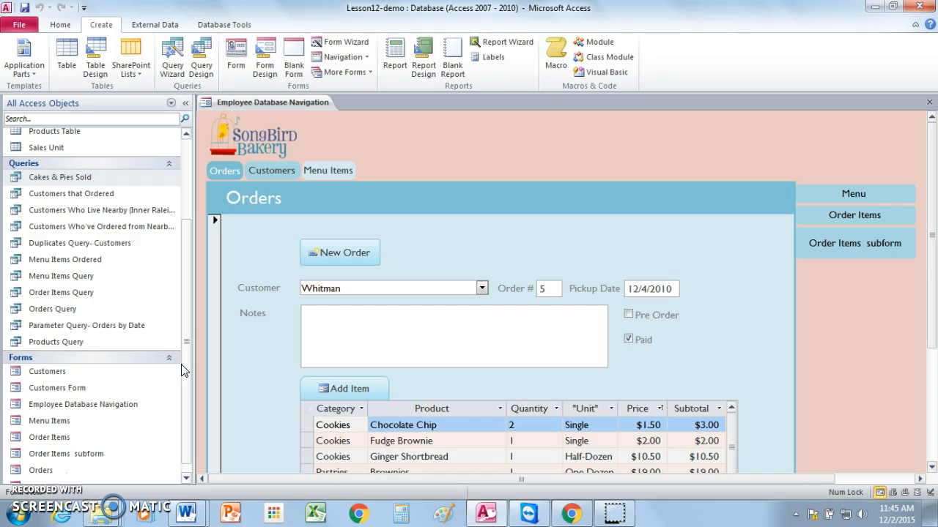
pyautogui.moveTo(185, 364); pyautogui.dragTo(184, 345)
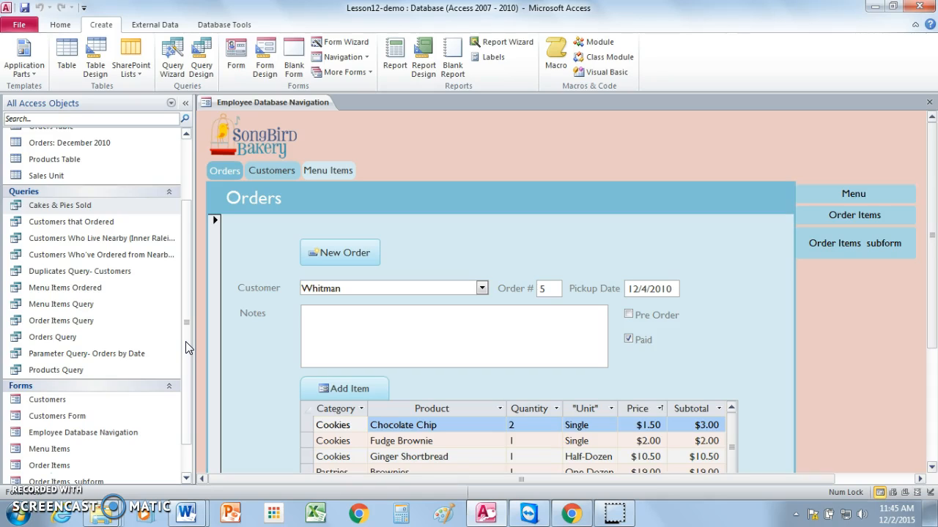
pyautogui.moveTo(185, 341); pyautogui.dragTo(186, 291)
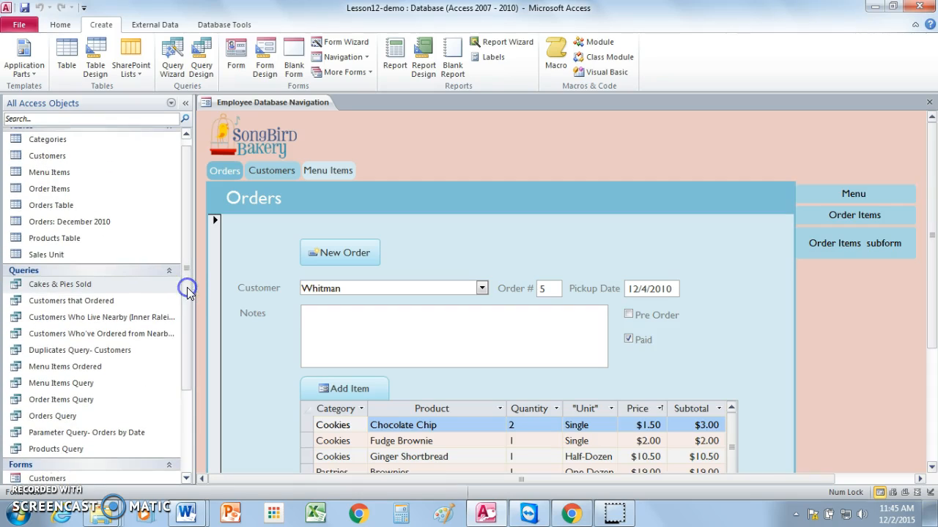
pyautogui.moveTo(188, 291); pyautogui.dragTo(188, 309)
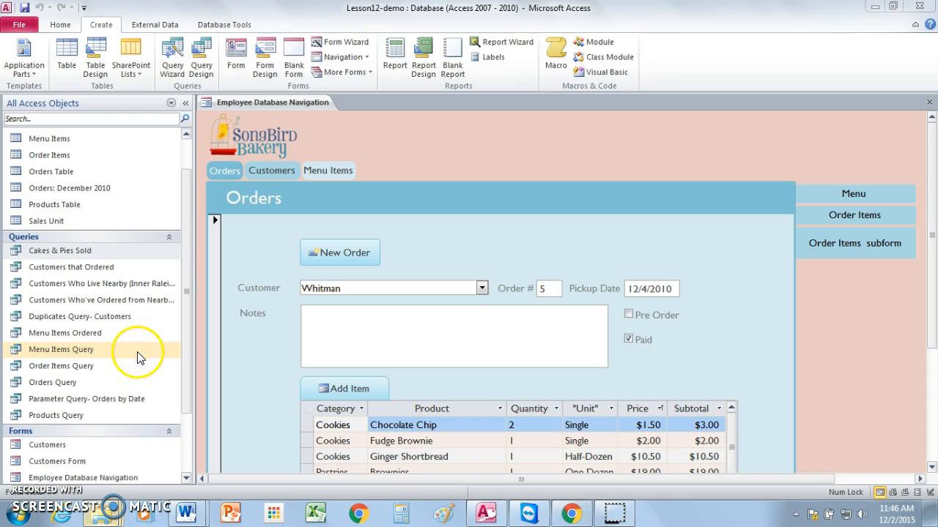
pyautogui.click(51, 257)
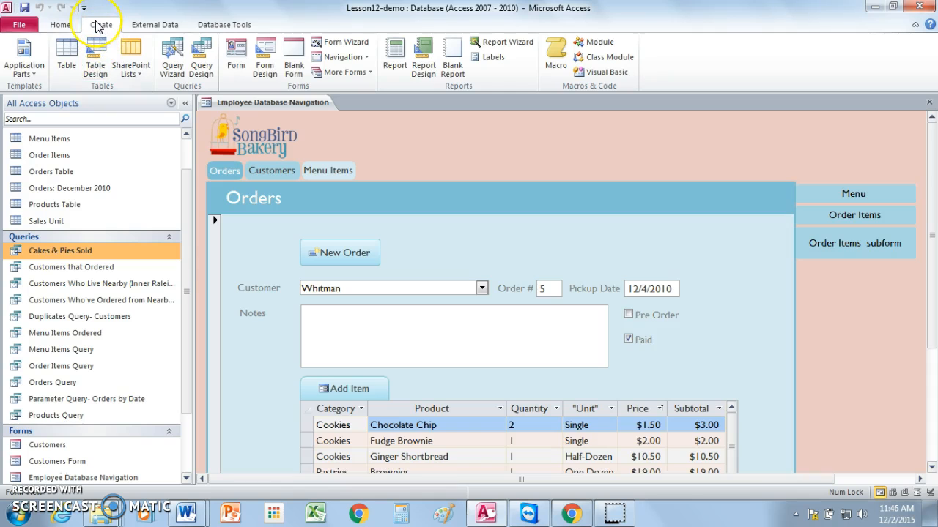
pyautogui.click(60, 25)
pyautogui.click(93, 25)
pyautogui.click(396, 70)
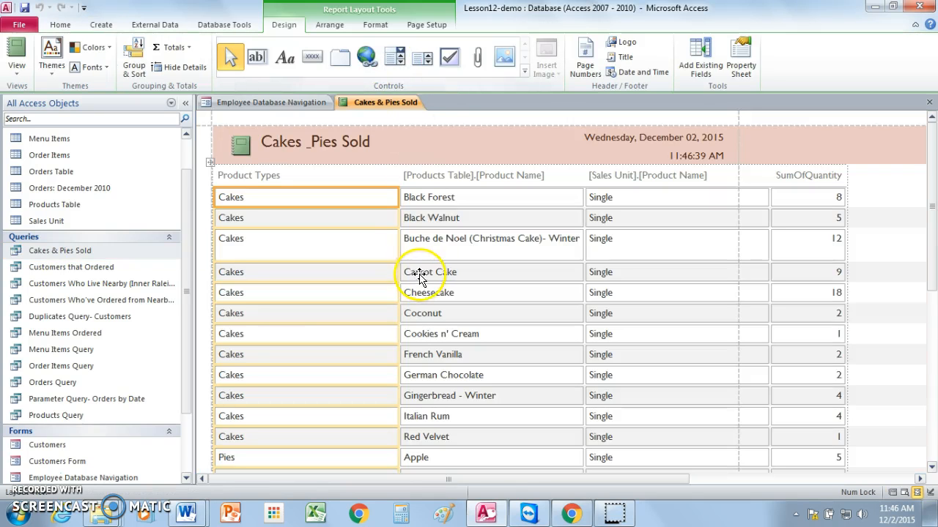
# Close the Cakes & Pies Sold report, saving its design under the name Report1
pyautogui.click(525, 480)
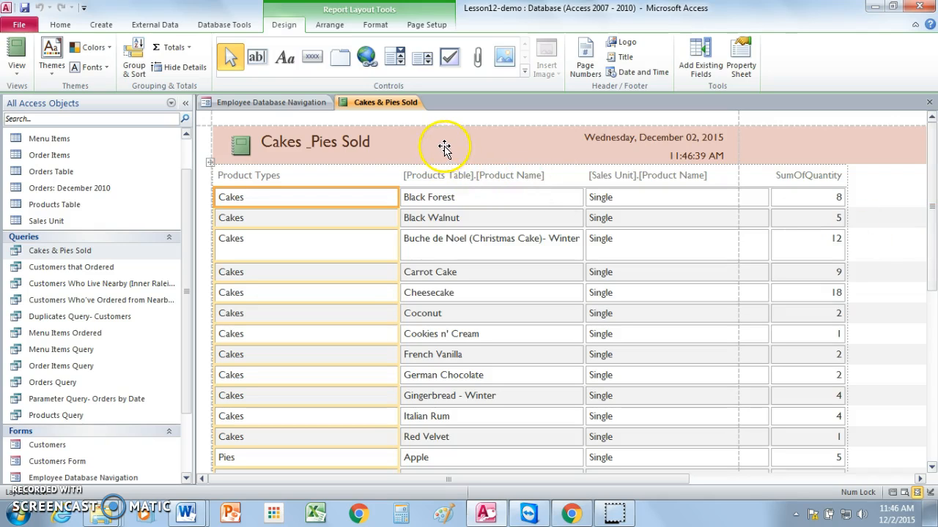
pyautogui.click(487, 479)
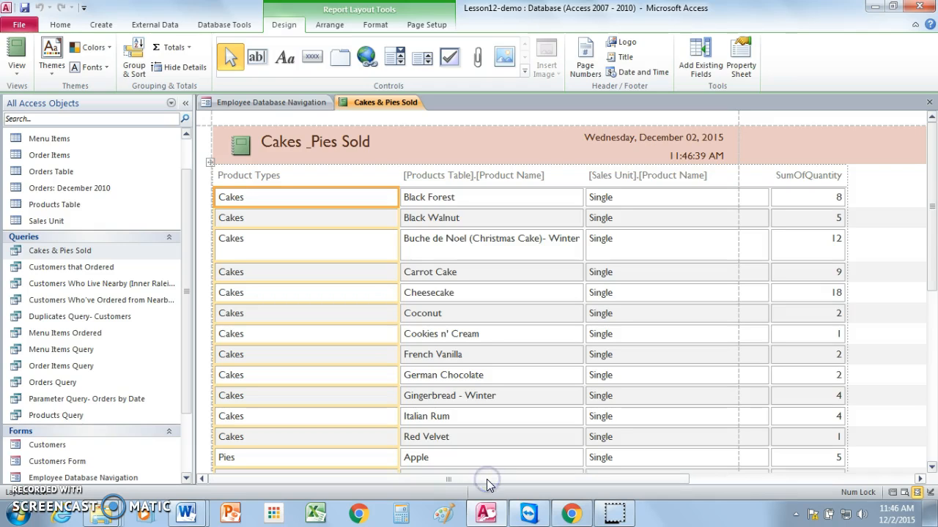
pyautogui.click(347, 107)
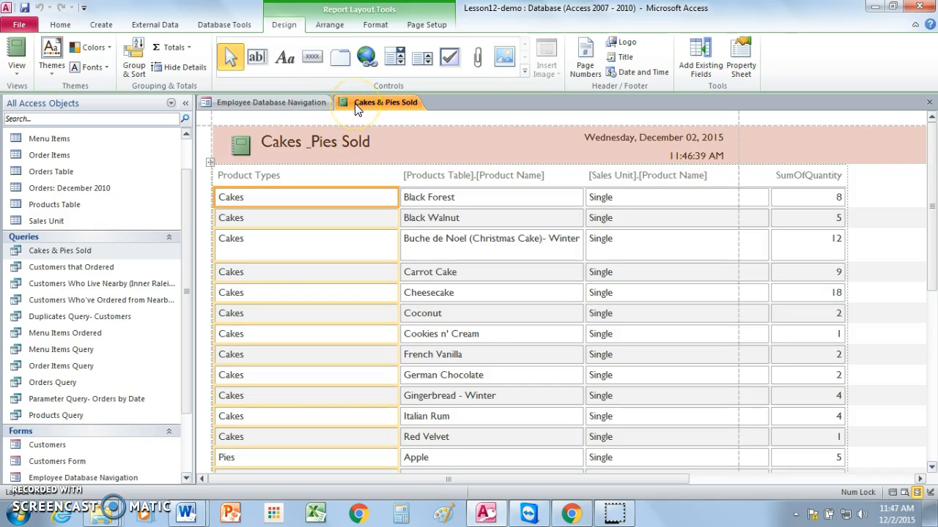
pyautogui.click(357, 107)
pyautogui.rightClick(364, 106)
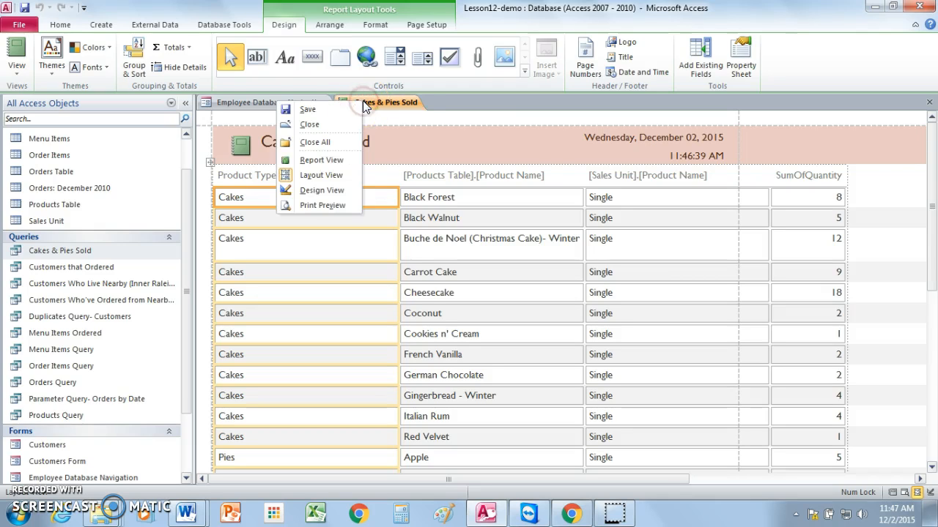
pyautogui.click(345, 125)
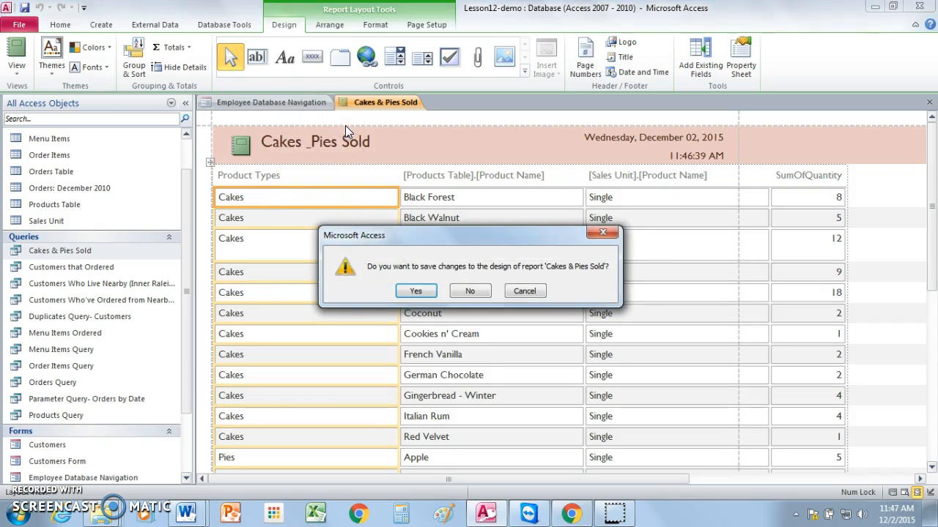
pyautogui.click(408, 291)
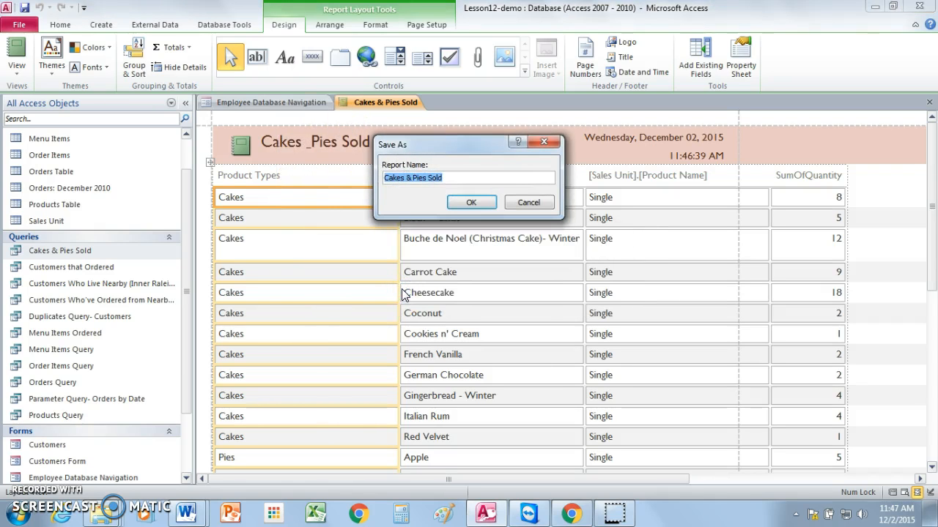
pyautogui.write('Report1')
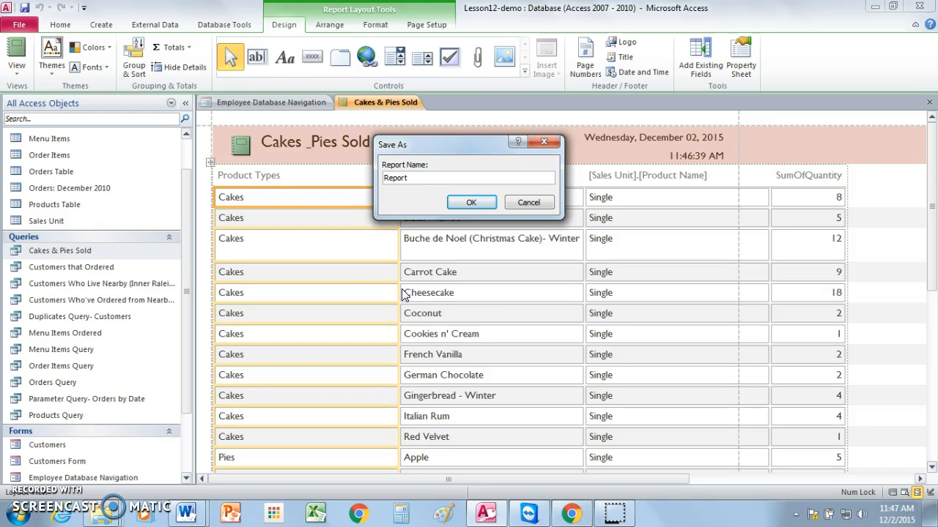
pyautogui.click(469, 203)
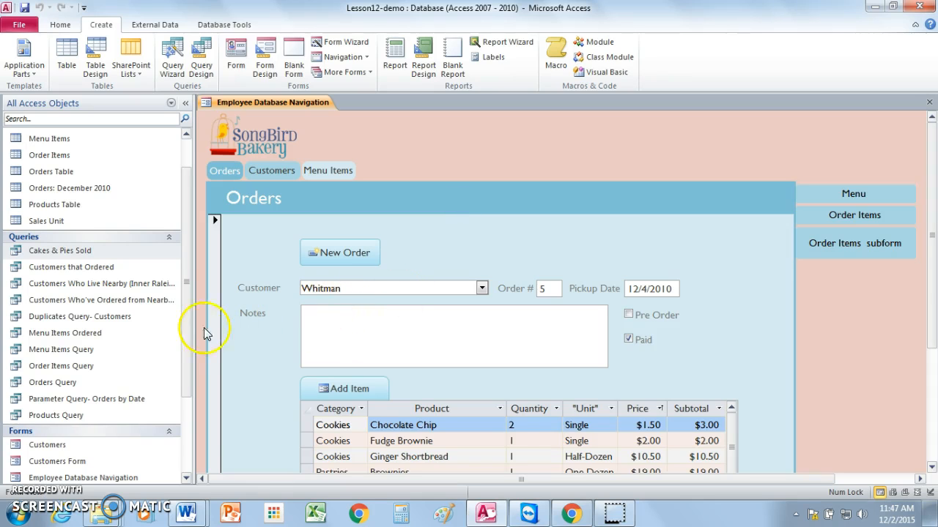
# Create a basic report from the Customers that Ordered query
pyautogui.moveTo(184, 306); pyautogui.dragTo(184, 388)
pyautogui.click(50, 476)
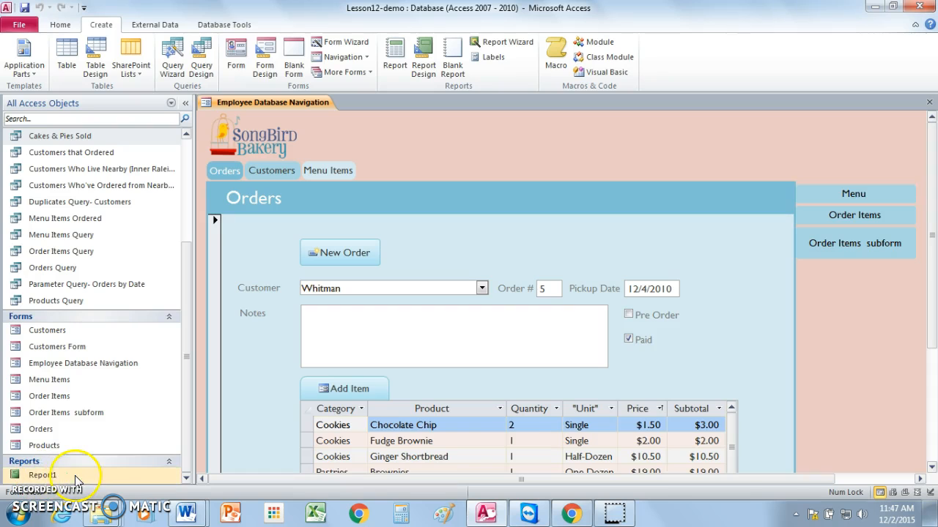
pyautogui.moveTo(188, 392); pyautogui.dragTo(198, 260)
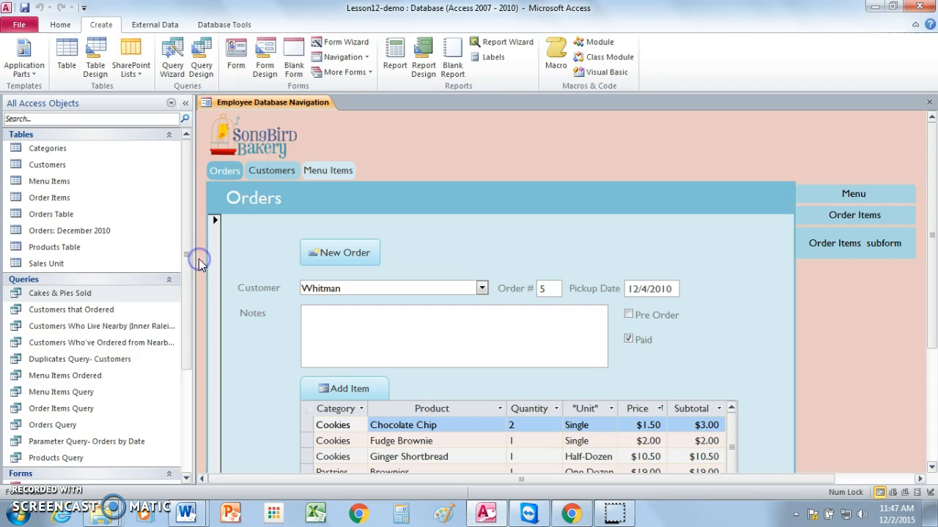
pyautogui.click(46, 311)
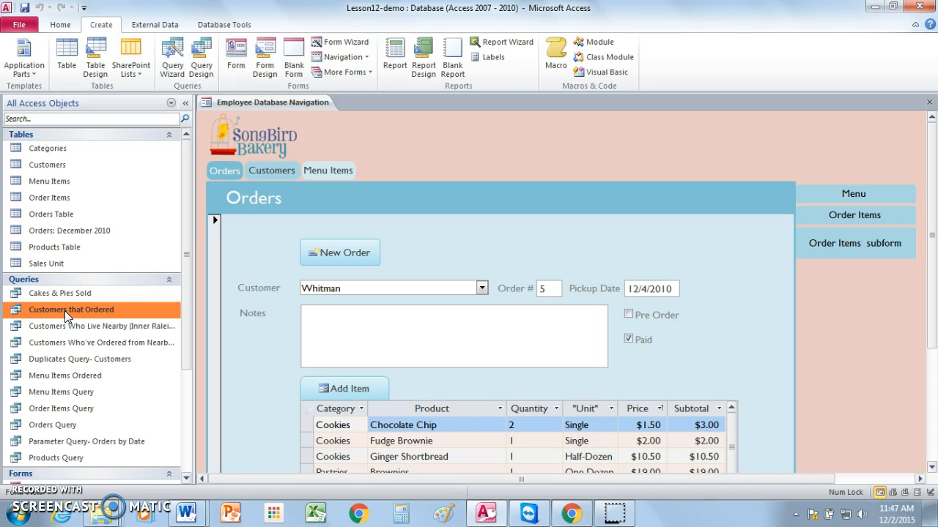
pyautogui.click(399, 57)
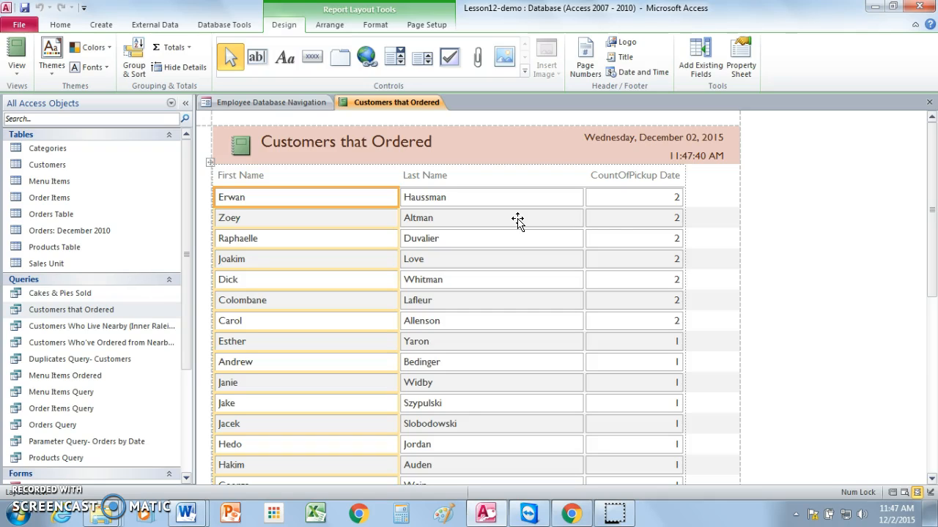
# Sort the Customers that Ordered report by Last Name from A to Z
pyautogui.moveTo(933, 241); pyautogui.dragTo(934, 216)
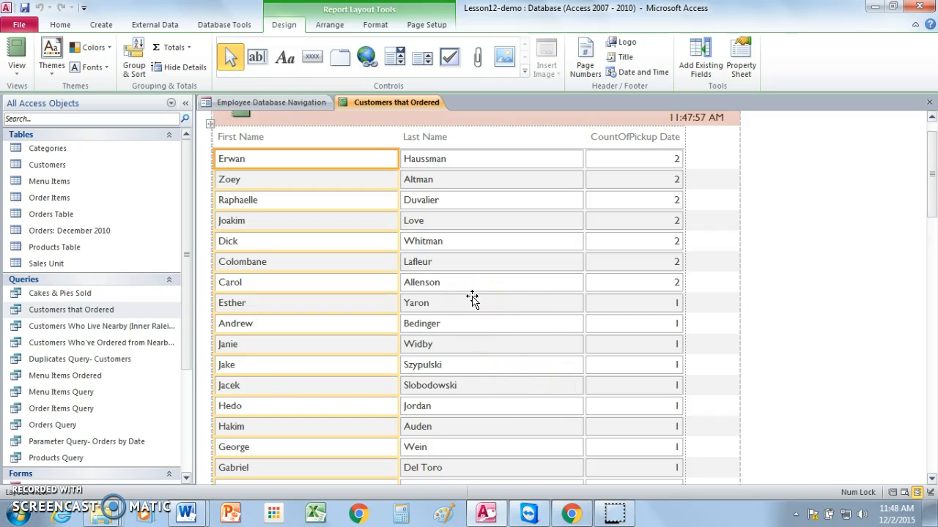
pyautogui.click(416, 303)
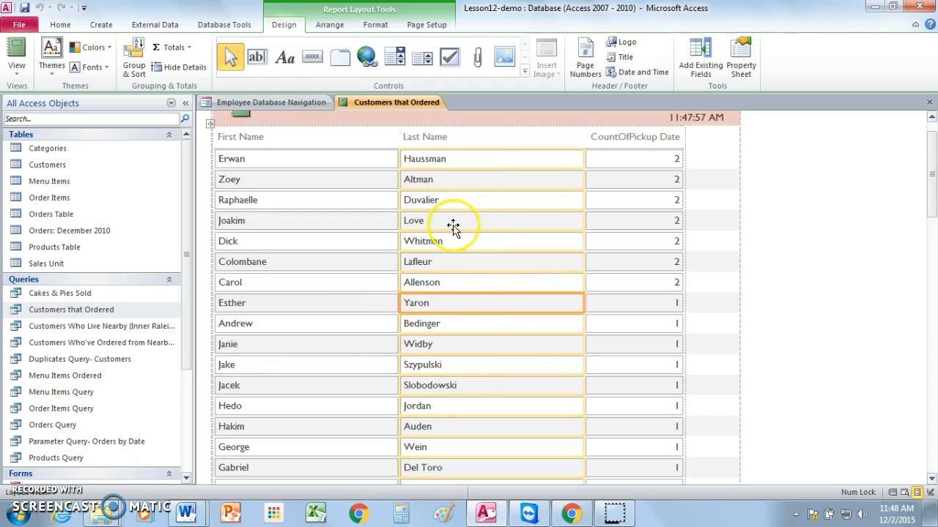
pyautogui.rightClick(466, 343)
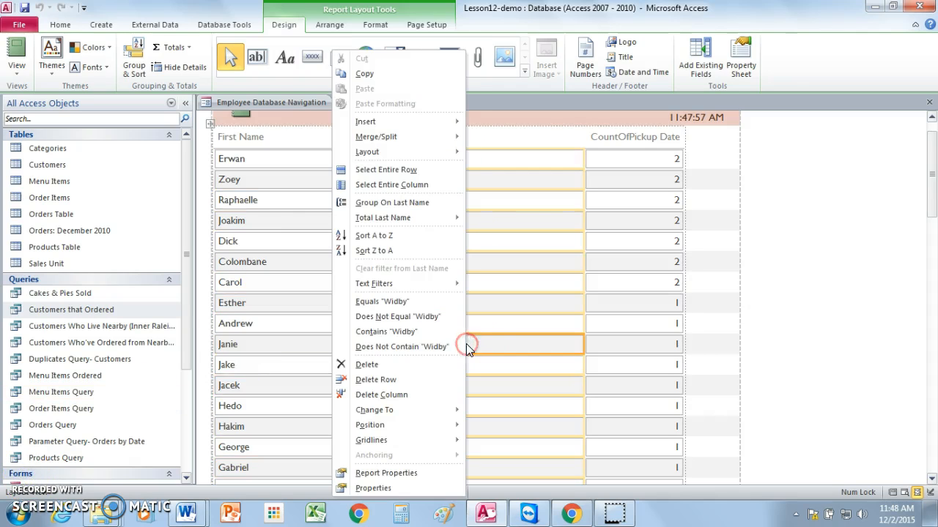
pyautogui.click(419, 237)
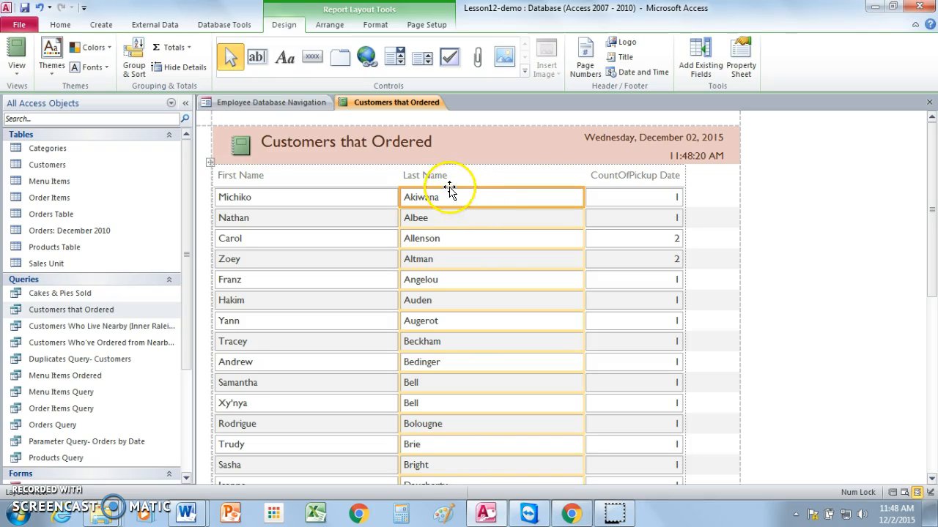
# Save the Customers that Ordered report under the name Report2
pyautogui.click(384, 105)
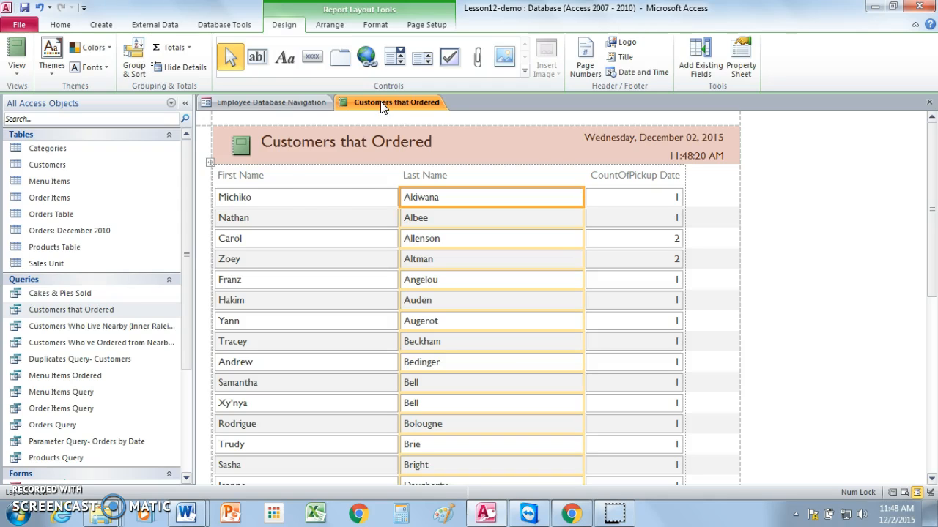
pyautogui.rightClick(381, 106)
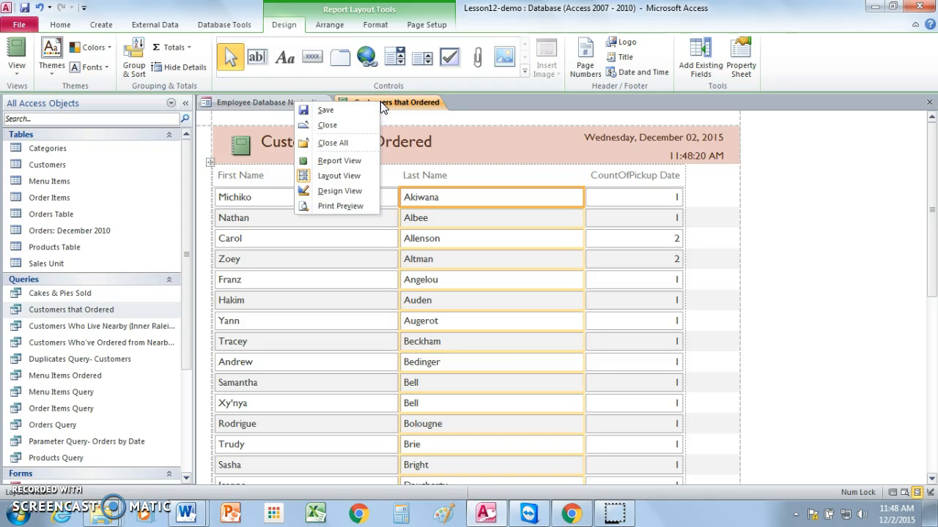
pyautogui.click(346, 111)
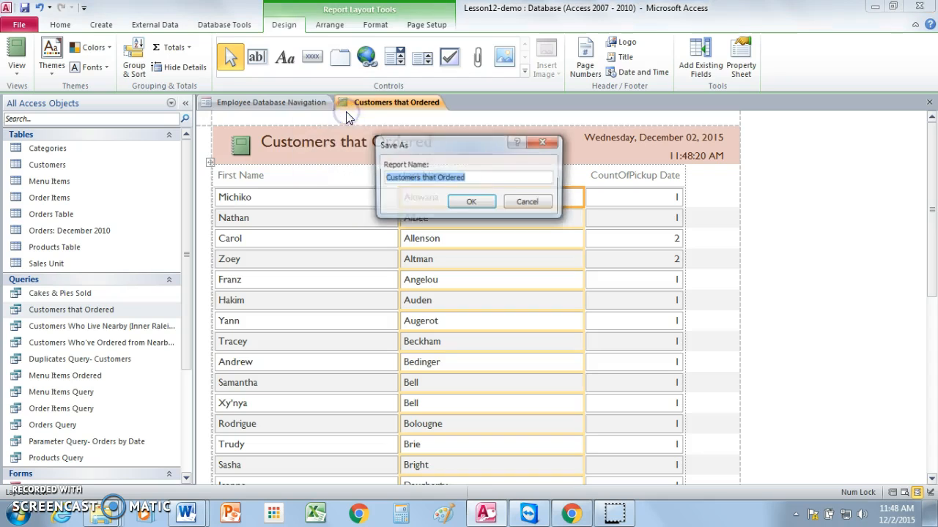
pyautogui.write('R')
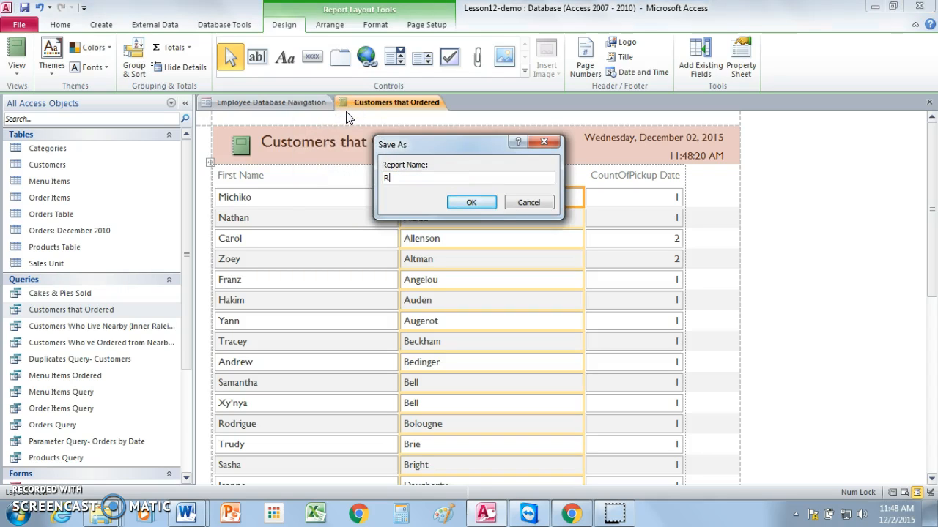
pyautogui.write('eport2')
pyautogui.click(471, 202)
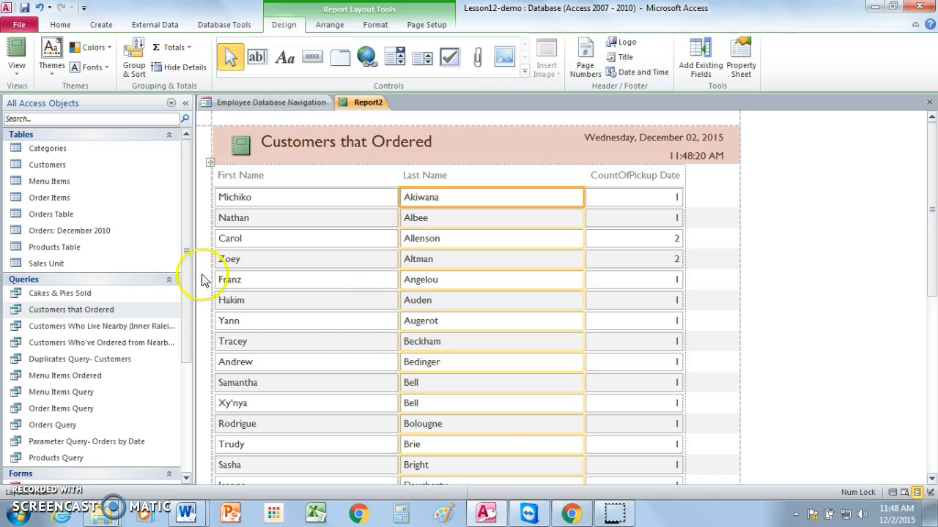
# Create a basic report from the Customers Who Live Nearby query
pyautogui.moveTo(188, 271); pyautogui.dragTo(191, 339)
pyautogui.click(33, 220)
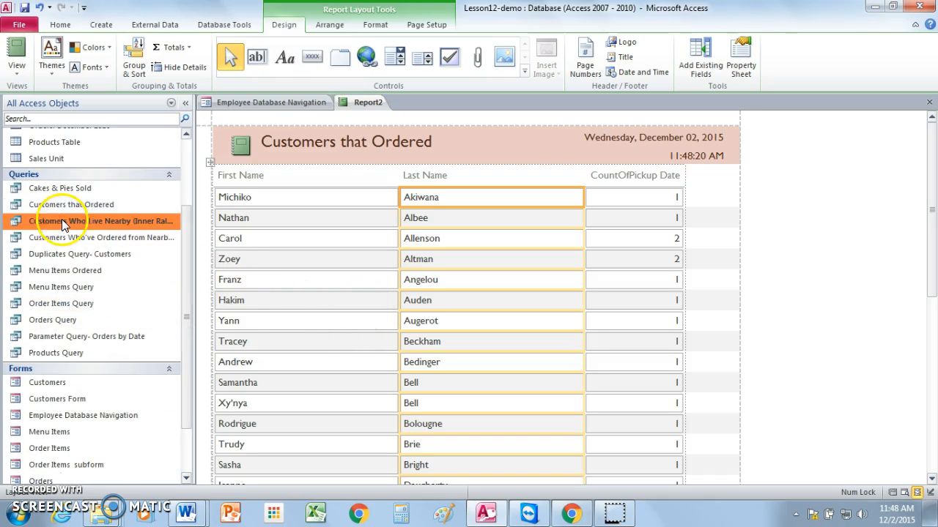
pyautogui.rightClick(62, 224)
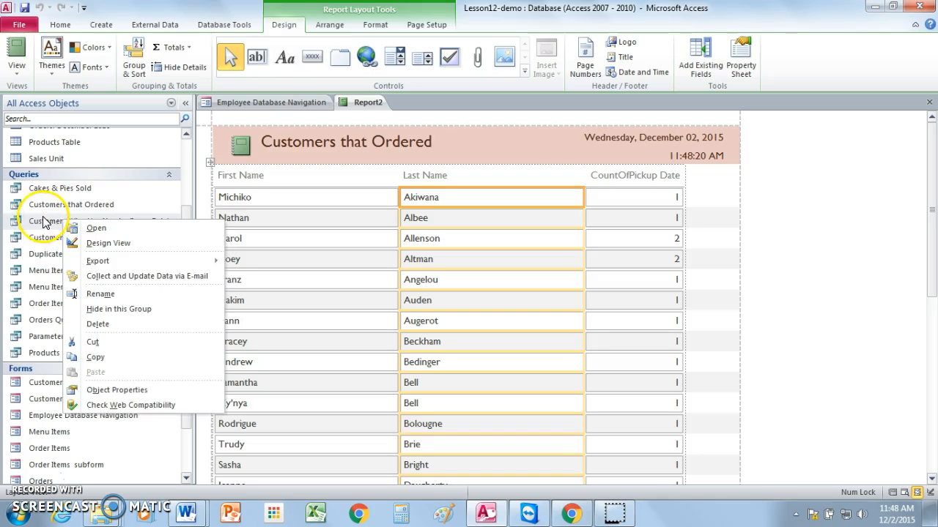
pyautogui.click(43, 216)
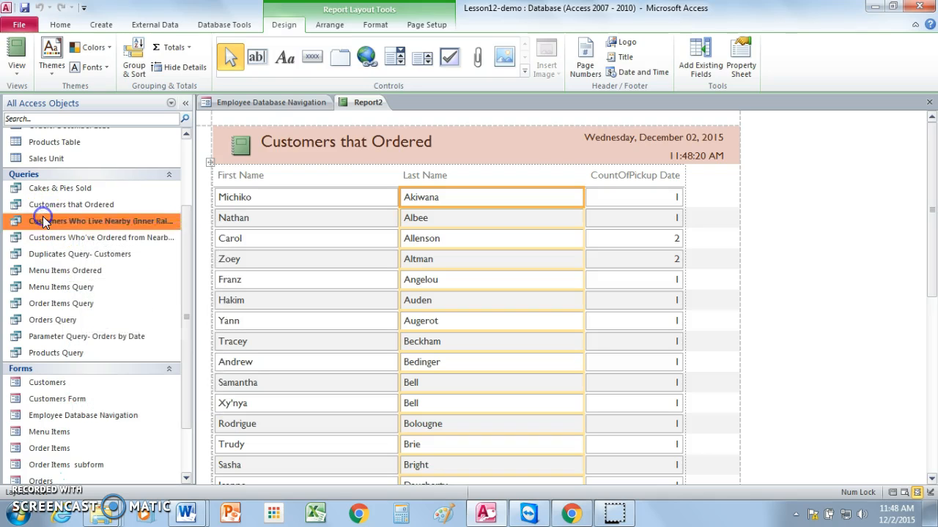
pyautogui.click(99, 25)
pyautogui.click(395, 62)
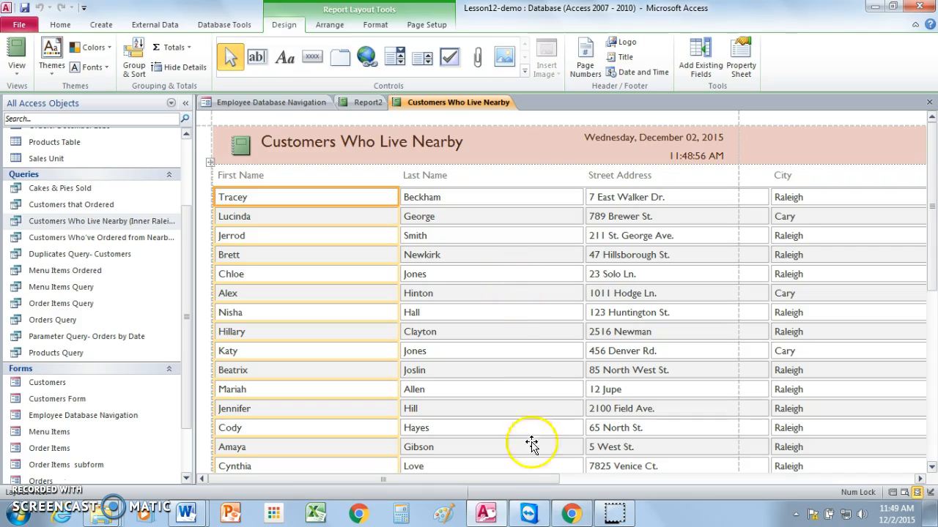
# Filter the Customers Who Live Nearby report to records whose City contains "Raleigh"
pyautogui.moveTo(532, 478); pyautogui.dragTo(532, 477)
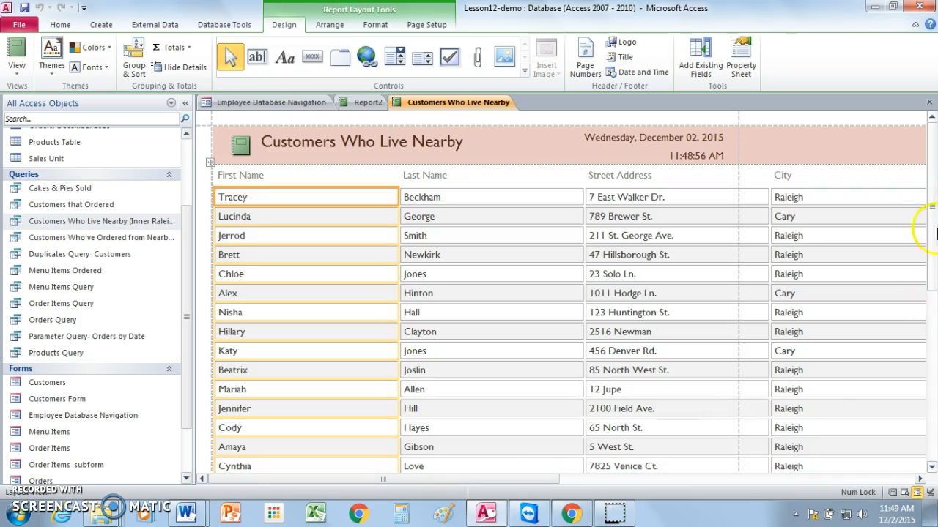
pyautogui.scroll(-1, 931, 192)
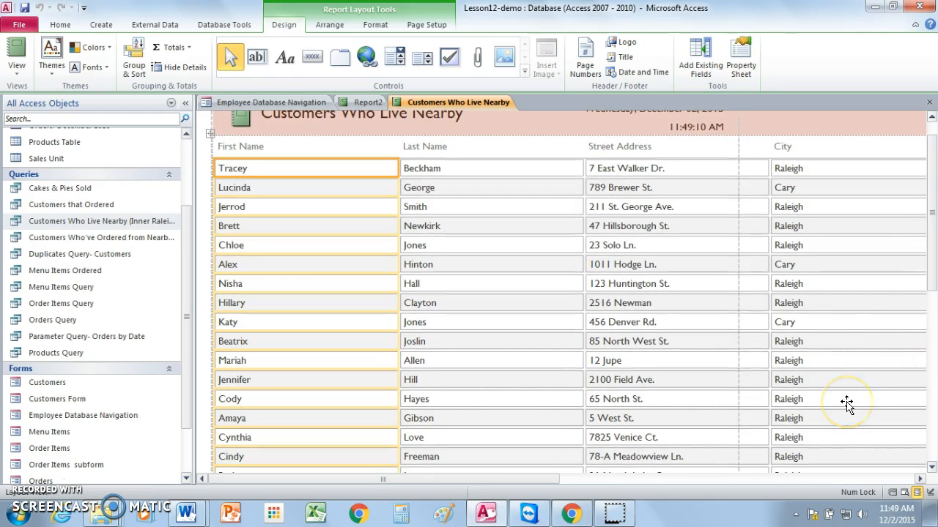
pyautogui.rightClick(805, 379)
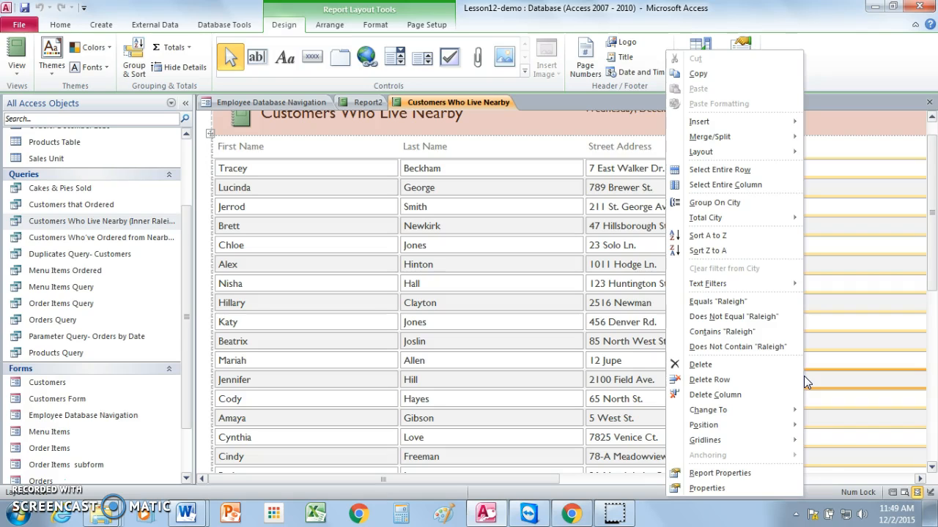
pyautogui.click(724, 335)
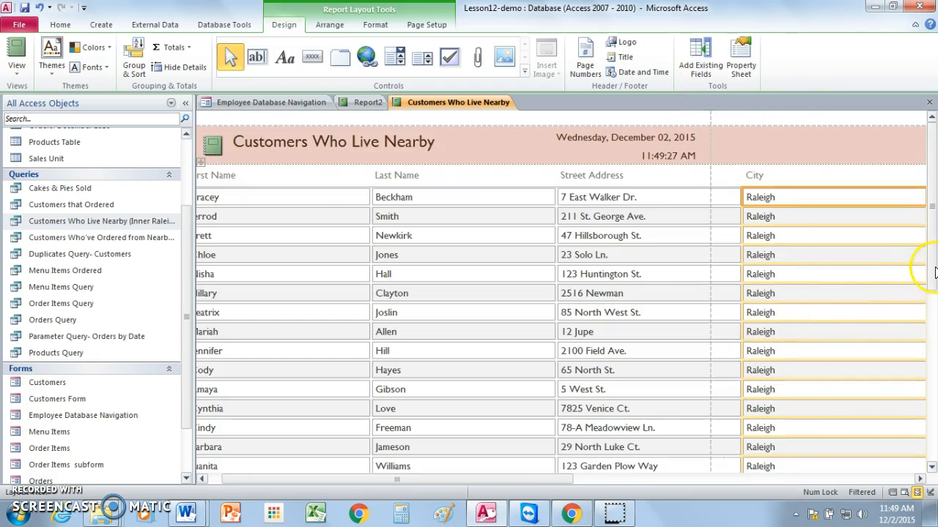
pyautogui.moveTo(935, 268); pyautogui.dragTo(934, 147)
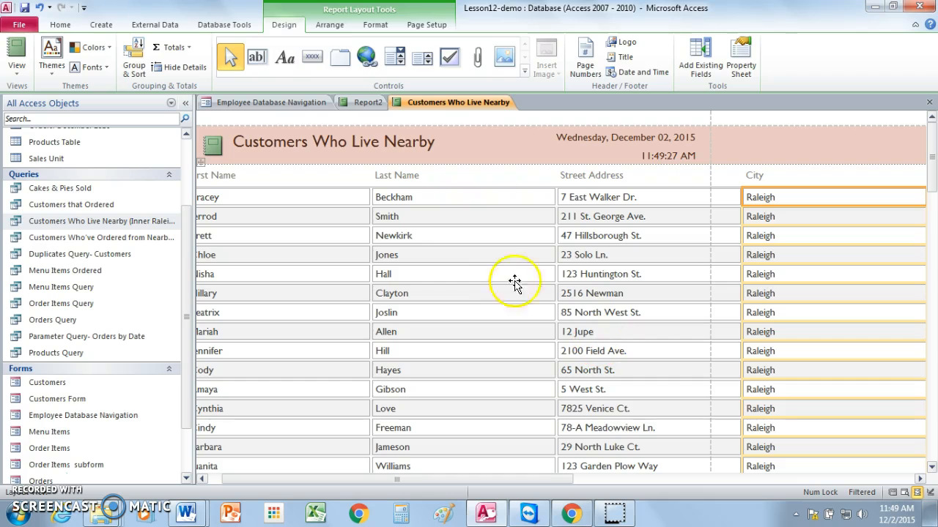
# Save and close the Customers Who Live Nearby report under the name Report3, and close Report2
pyautogui.rightClick(409, 101)
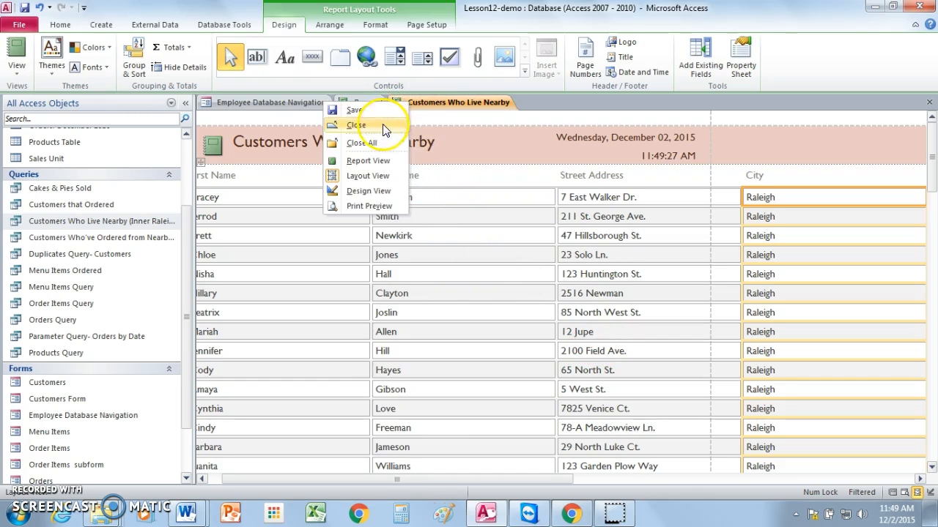
pyautogui.click(382, 124)
pyautogui.click(409, 290)
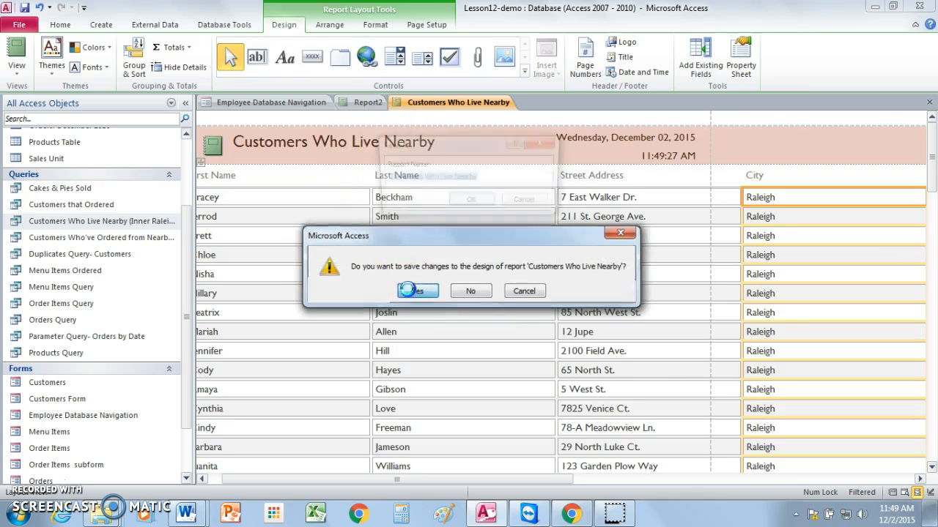
pyautogui.write('Re')
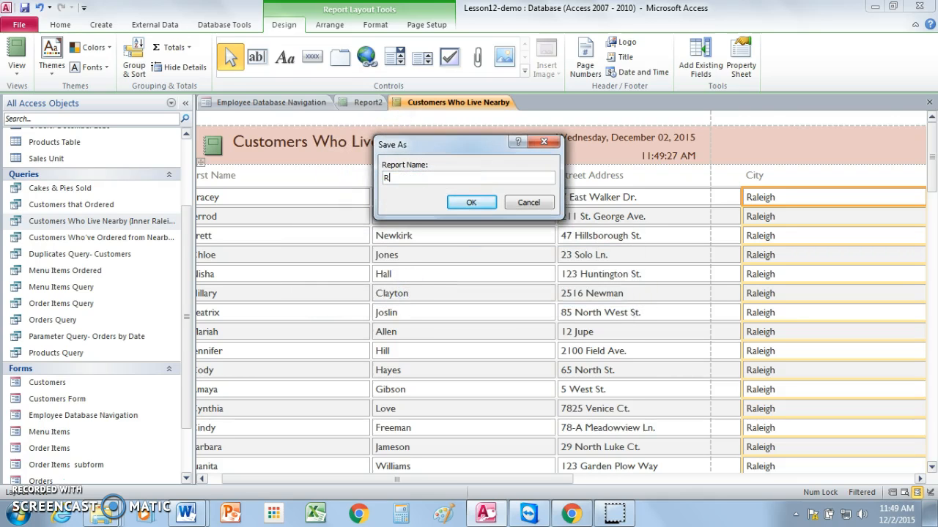
pyautogui.write('port3')
pyautogui.click(468, 206)
pyautogui.click(465, 203)
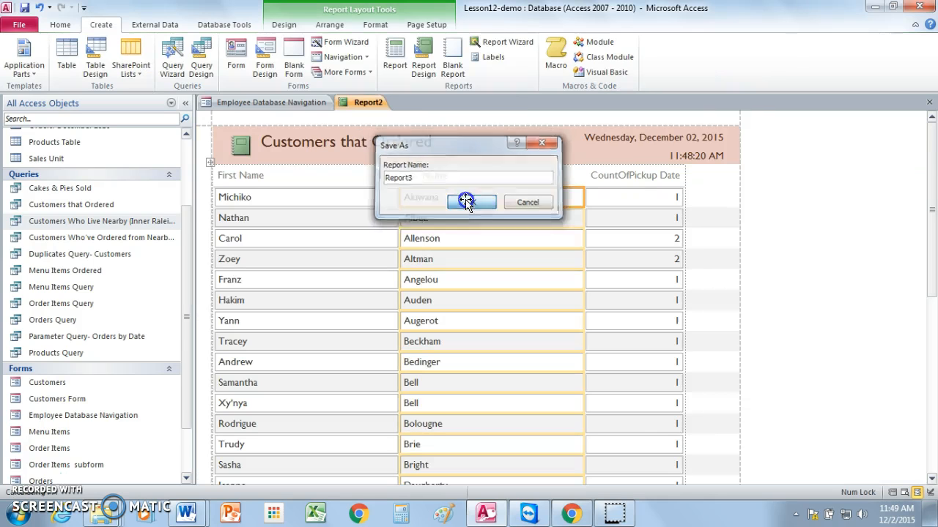
pyautogui.rightClick(366, 103)
pyautogui.click(323, 122)
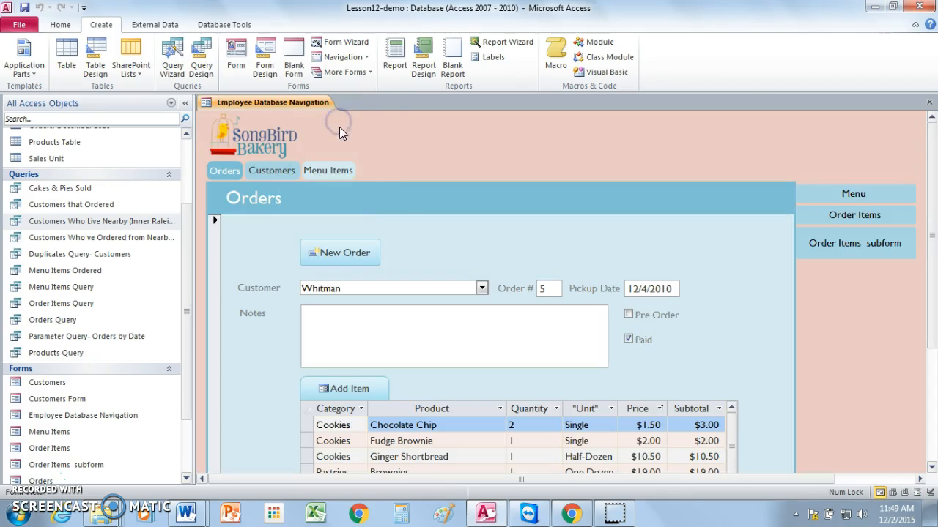
# Create a basic report from the Customers Who've Ordered from Nearby Towns query and sort it by Last Name from A to Z
pyautogui.moveTo(193, 303)
pyautogui.mouseDown()
pyautogui.moveTo(184, 304)
pyautogui.moveTo(184, 382)
pyautogui.mouseUp()
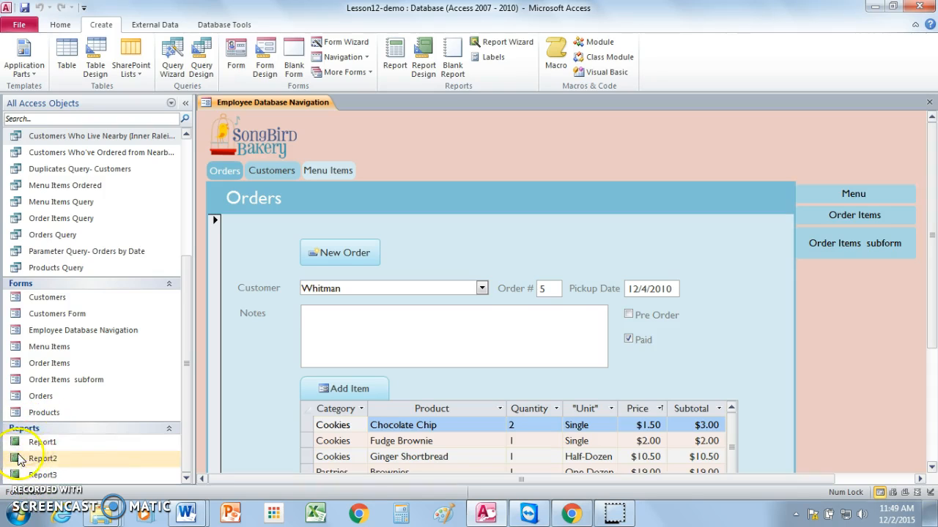
pyautogui.click(186, 440)
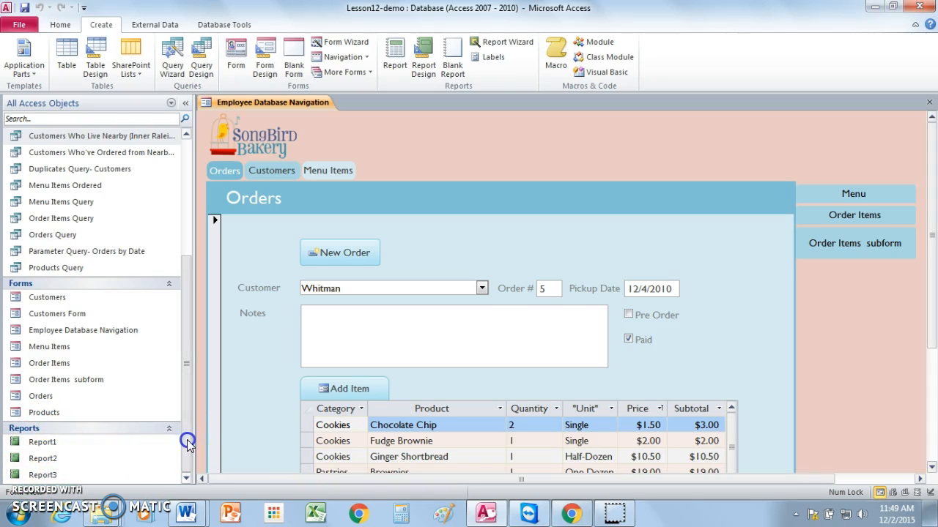
pyautogui.moveTo(185, 433); pyautogui.dragTo(186, 348)
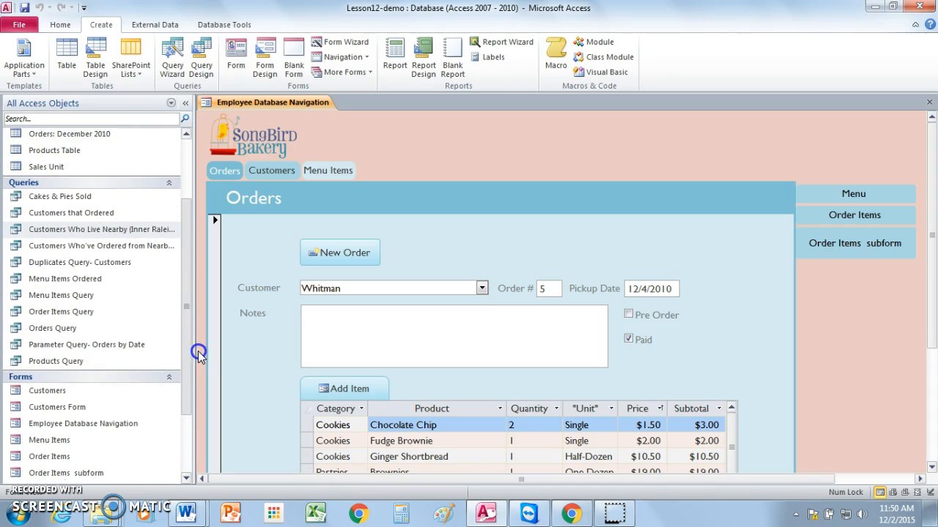
pyautogui.click(43, 245)
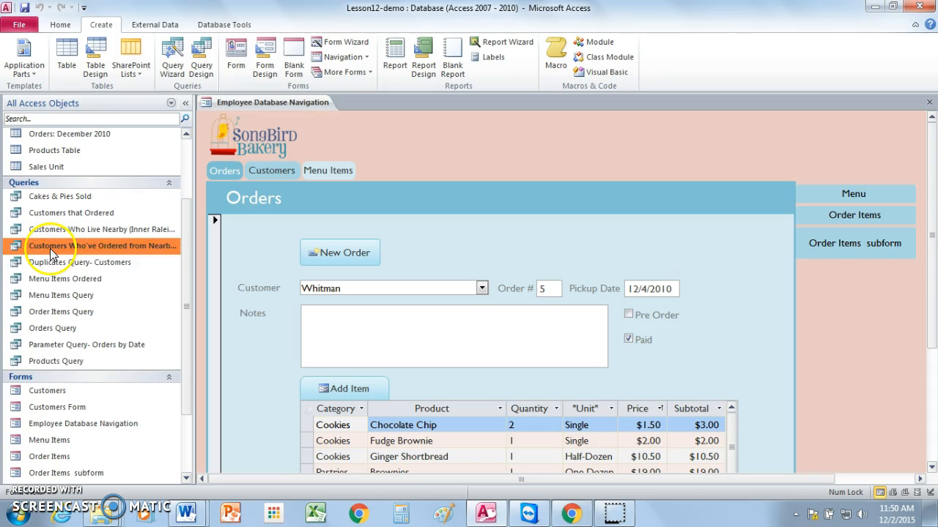
pyautogui.click(408, 66)
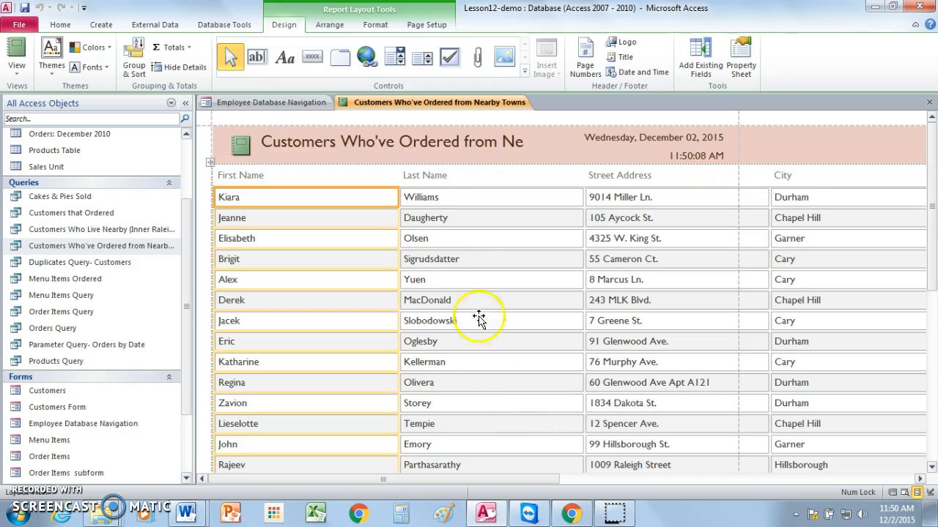
pyautogui.rightClick(474, 367)
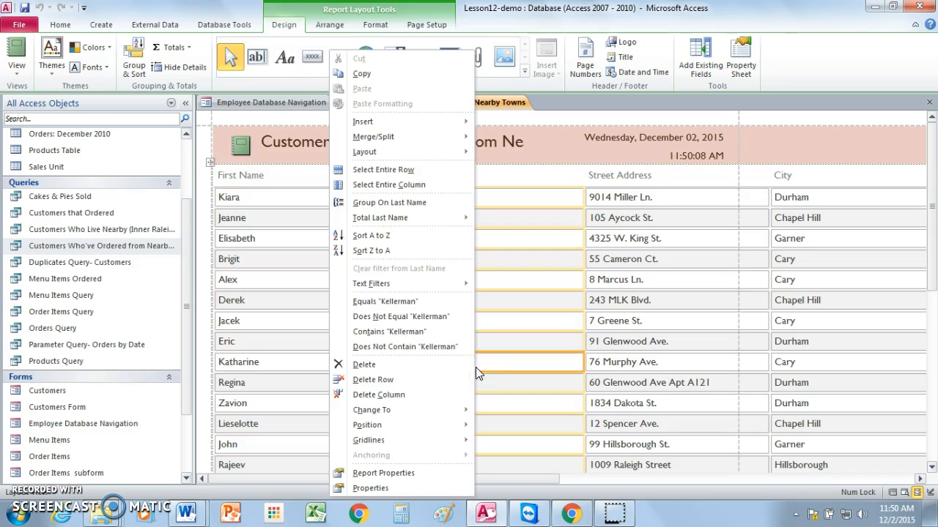
pyautogui.click(409, 236)
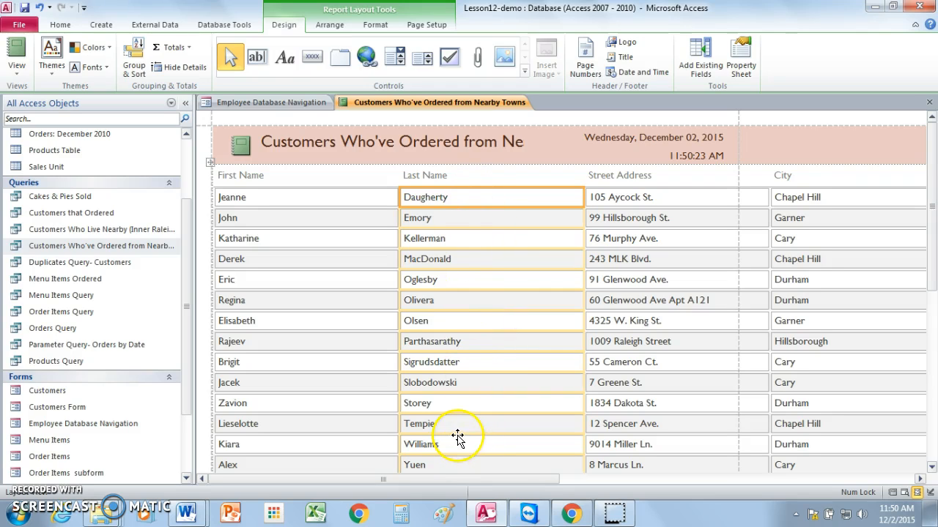
# Close the Customers Who've Ordered from Nearby Towns report, saving it under the name Report4
pyautogui.rightClick(413, 103)
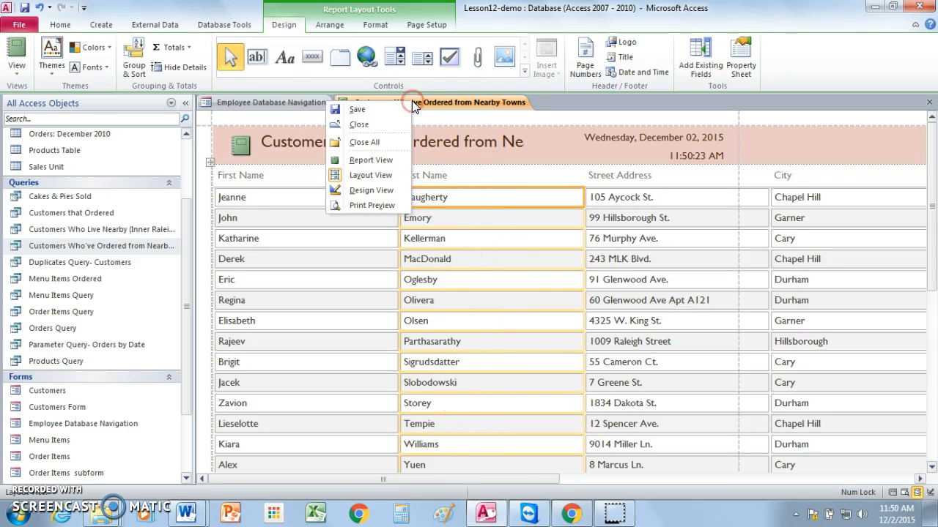
pyautogui.click(395, 125)
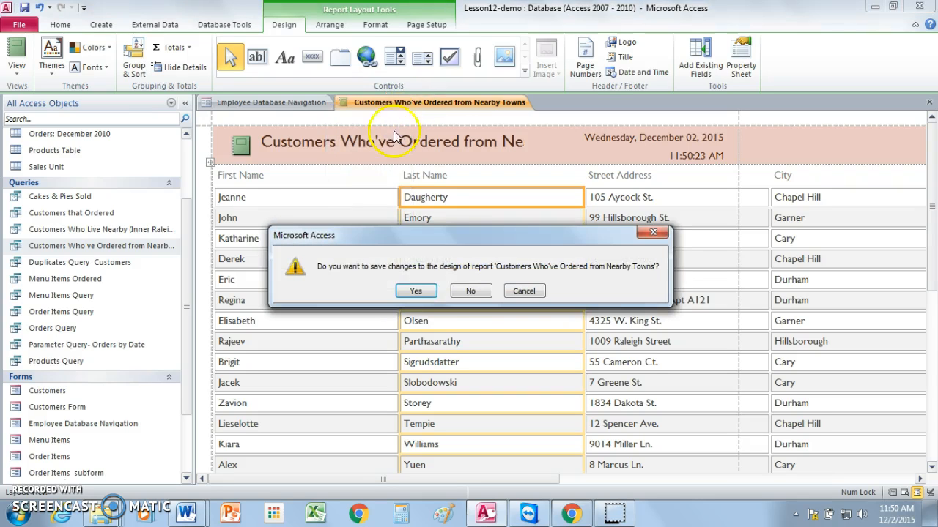
pyautogui.click(415, 292)
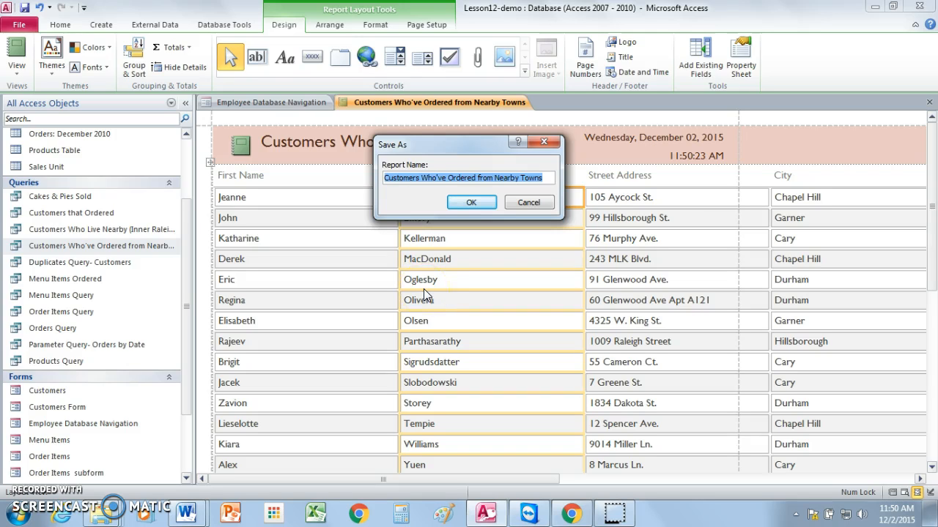
pyautogui.write('Report')
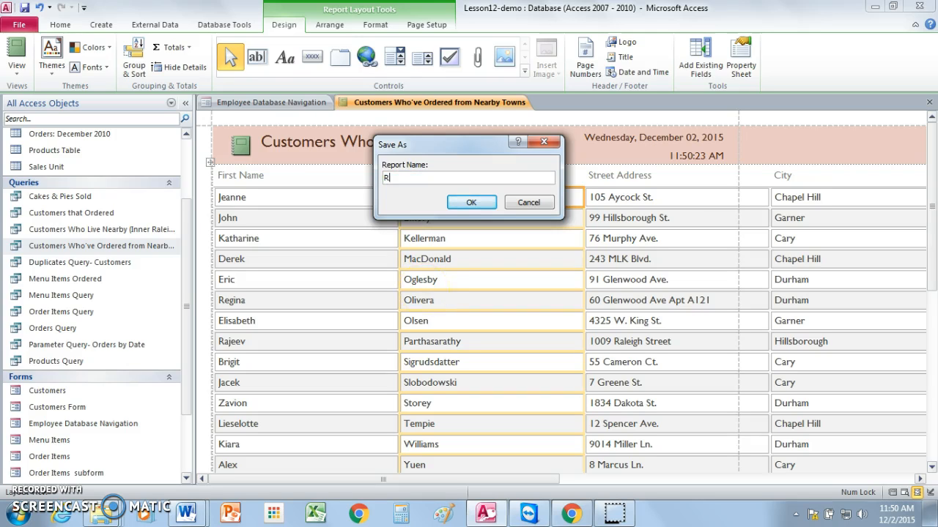
pyautogui.write('4')
pyautogui.click(473, 203)
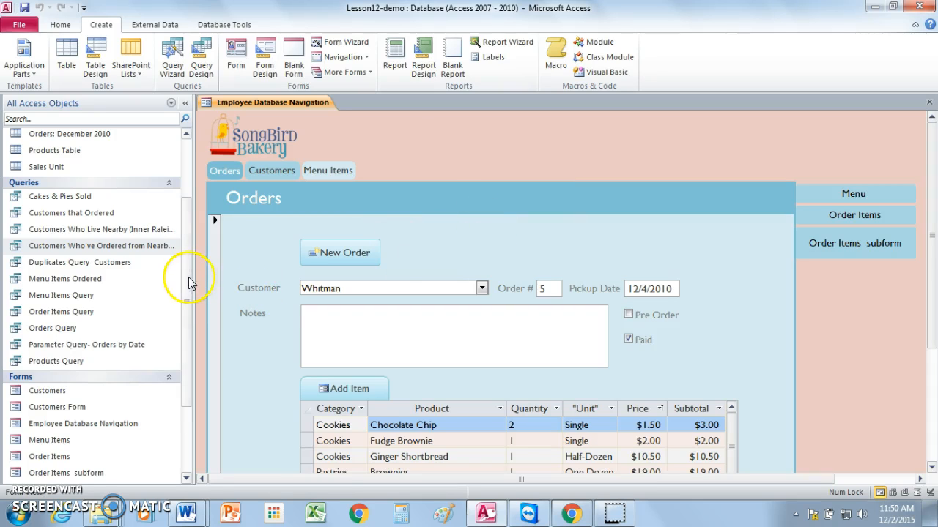
# Create a basic report from the Duplicates Query- Customers query, then save it as Report5 and close it
pyautogui.click(72, 262)
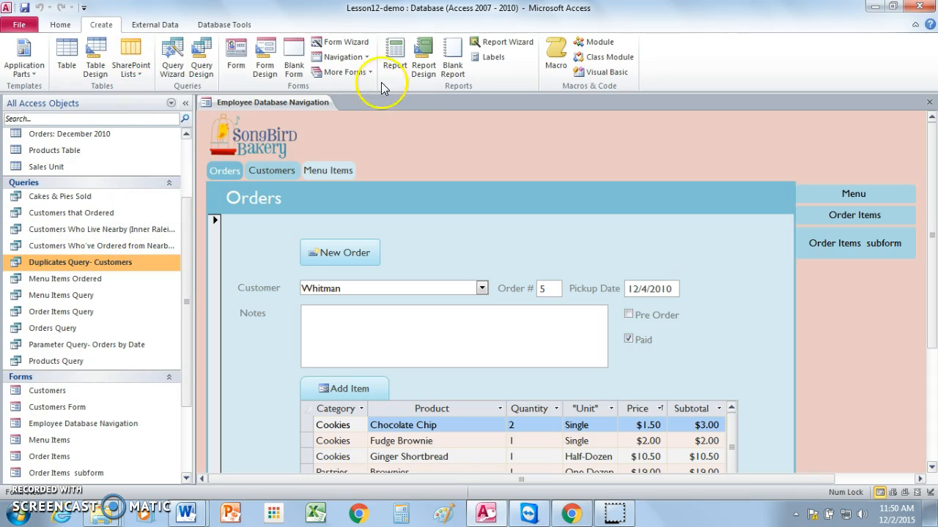
pyautogui.click(394, 66)
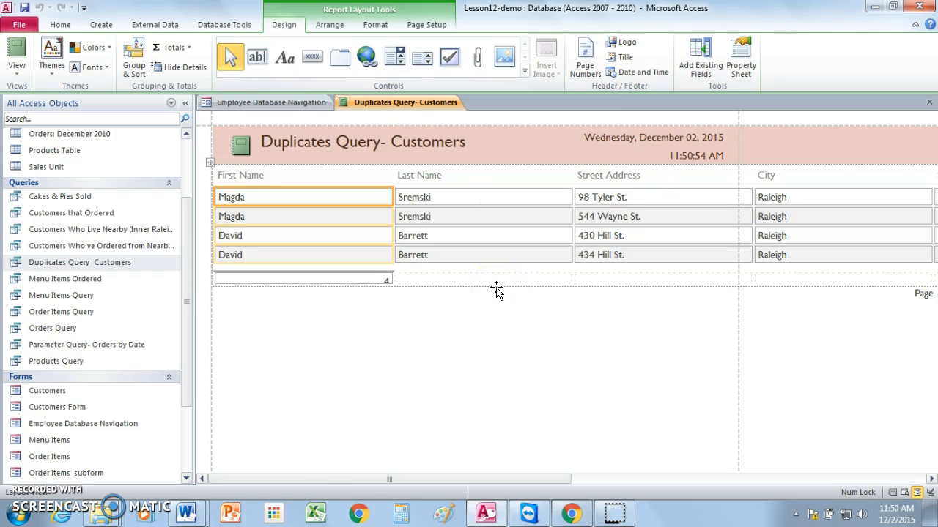
pyautogui.rightClick(388, 104)
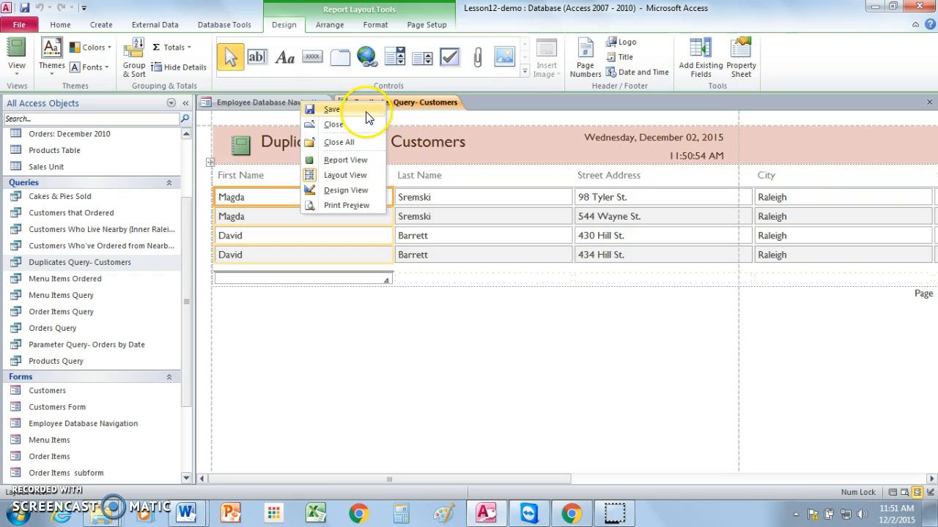
pyautogui.click(367, 113)
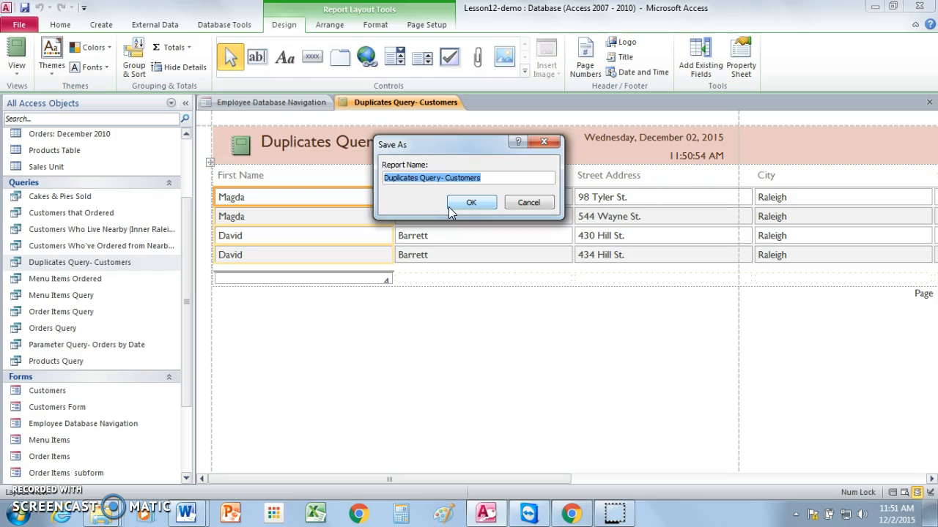
pyautogui.write('Report5')
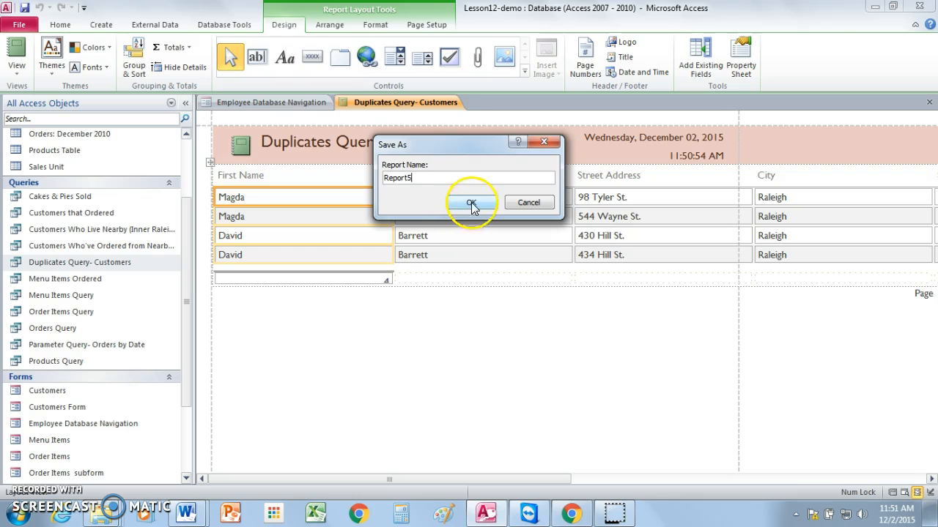
pyautogui.click(471, 203)
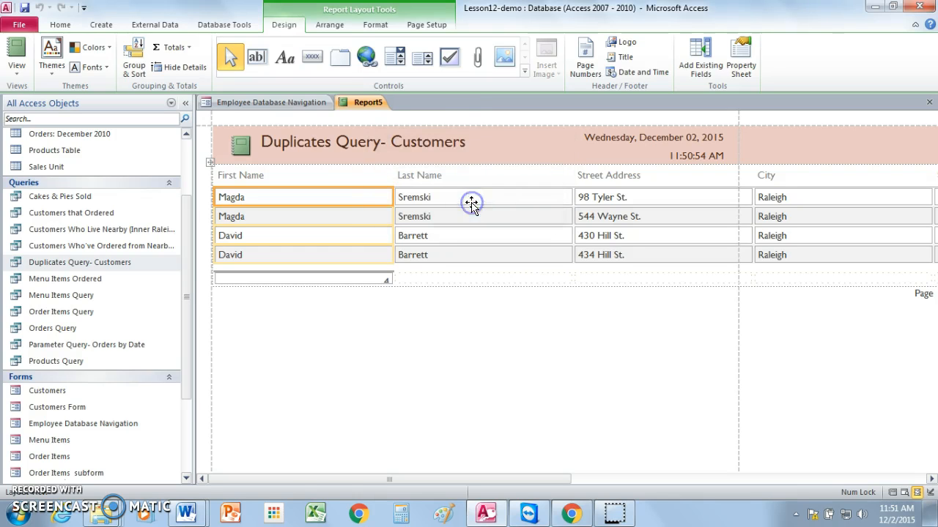
pyautogui.rightClick(367, 103)
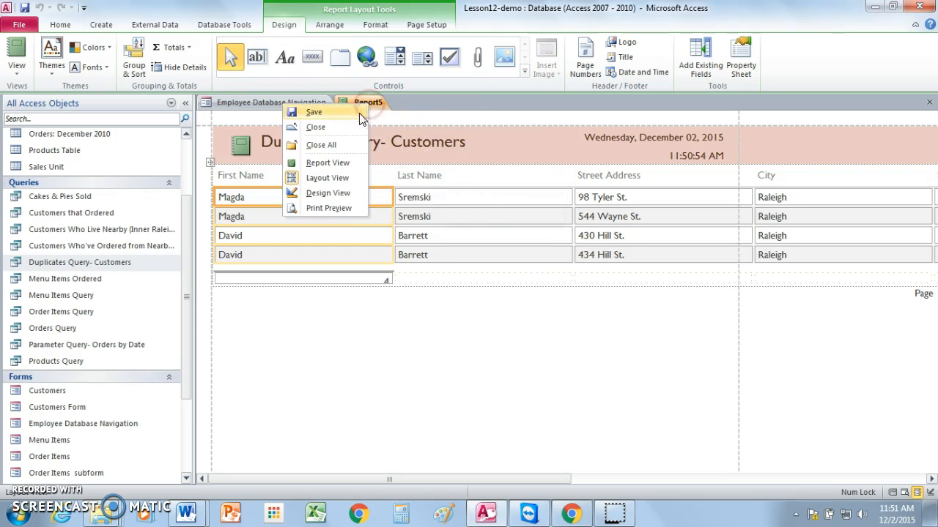
pyautogui.click(352, 130)
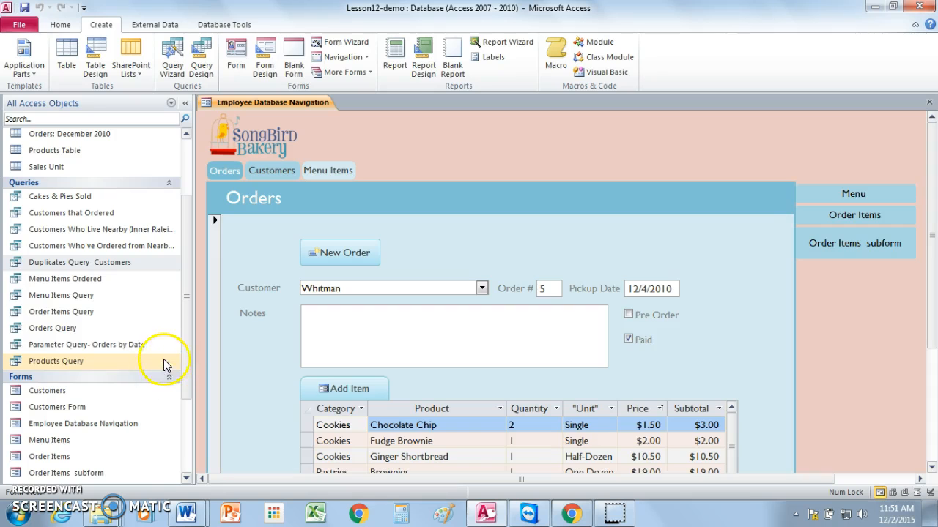
# Create a basic report from the Menu Items Ordered query, then save it as Report6 and close it
pyautogui.click(81, 282)
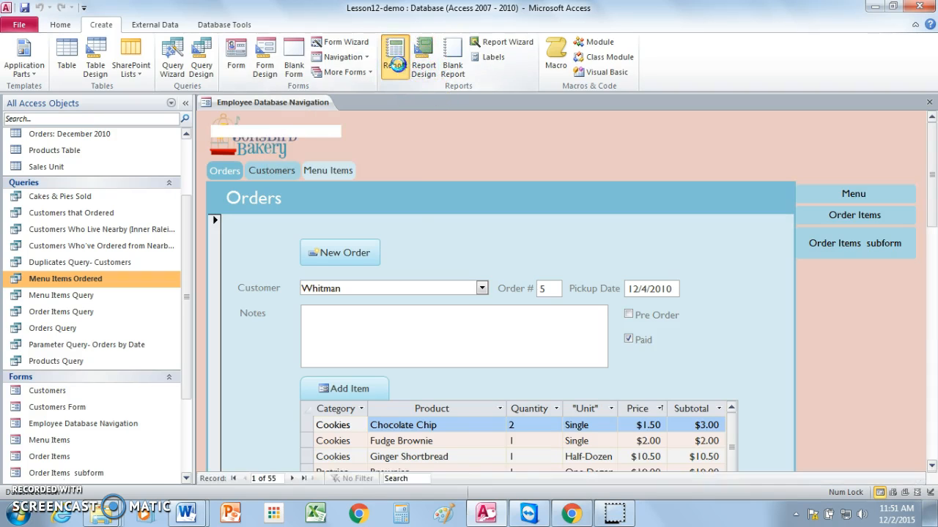
pyautogui.click(398, 64)
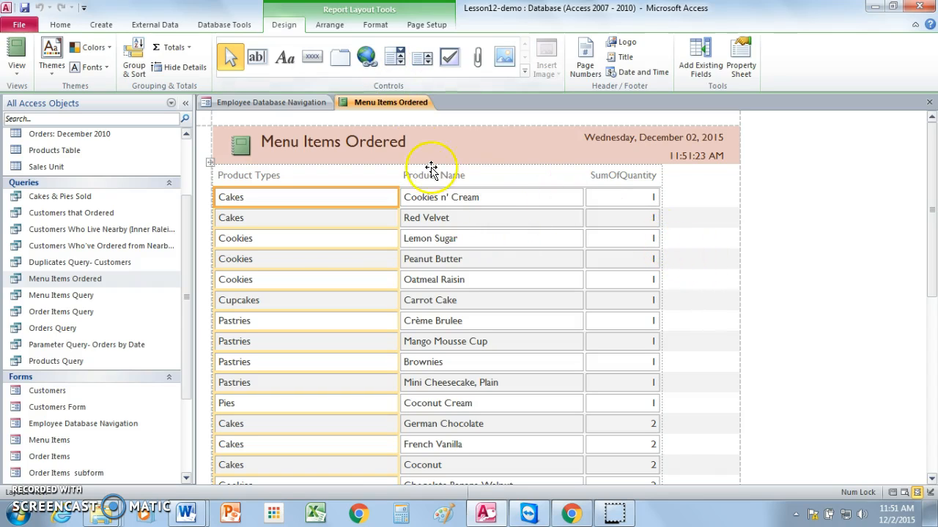
pyautogui.rightClick(374, 106)
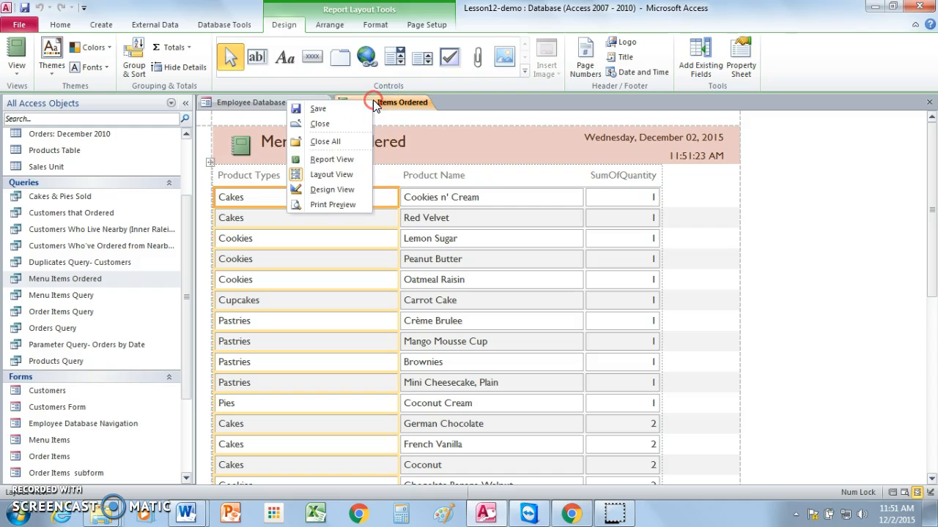
pyautogui.click(347, 126)
pyautogui.click(418, 287)
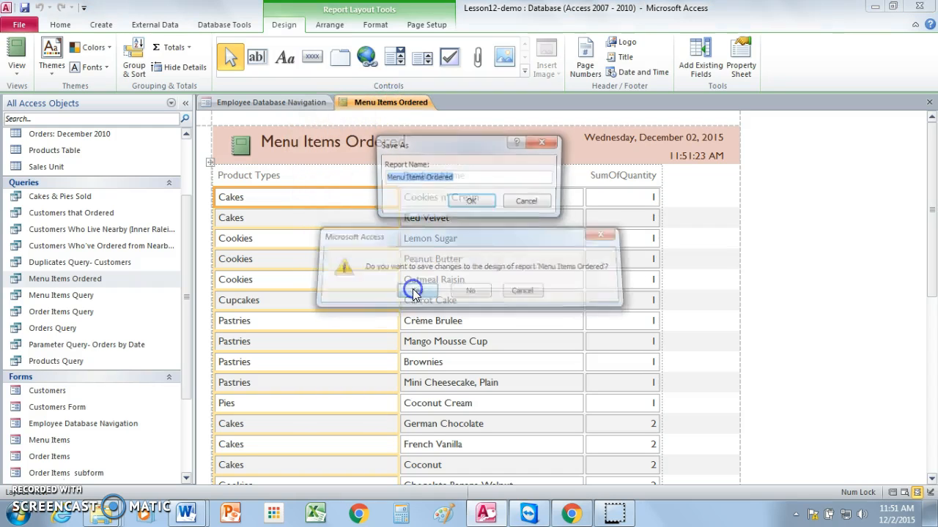
pyautogui.write('Report6')
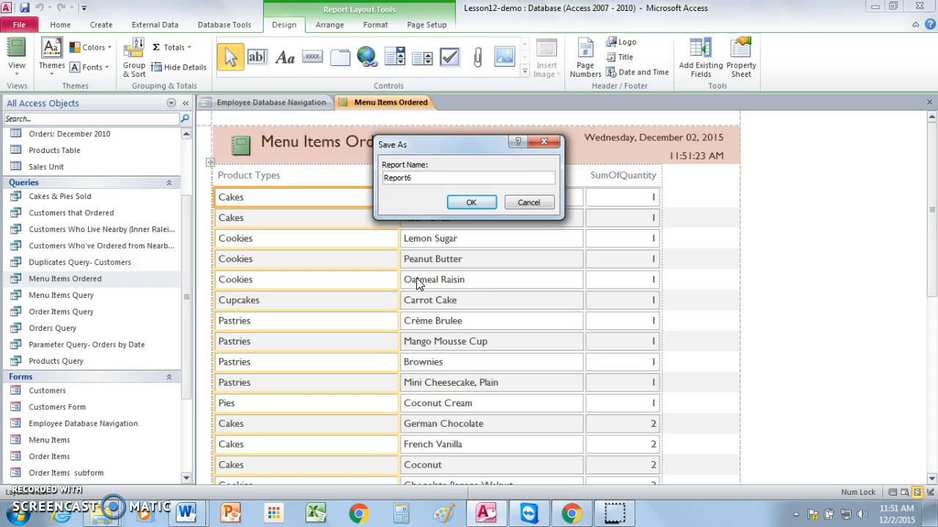
pyautogui.click(470, 202)
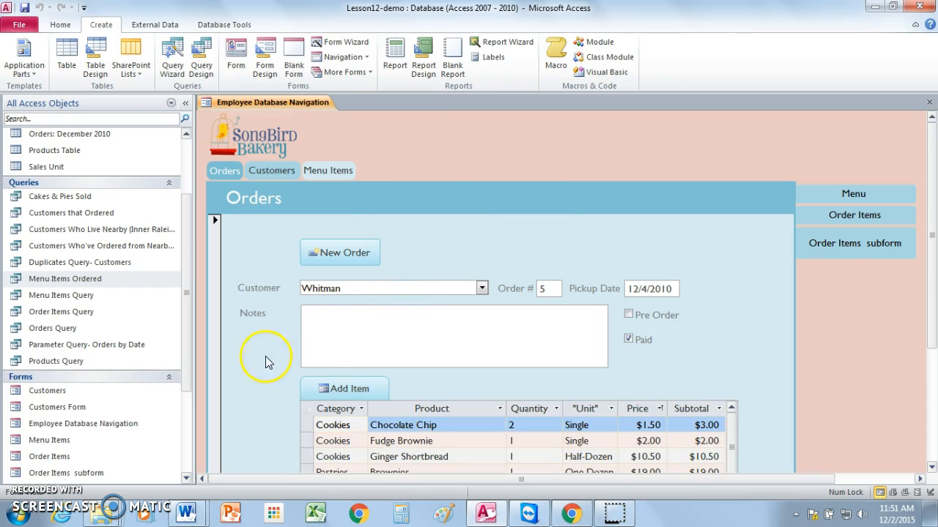
pyautogui.moveTo(189, 331); pyautogui.dragTo(189, 437)
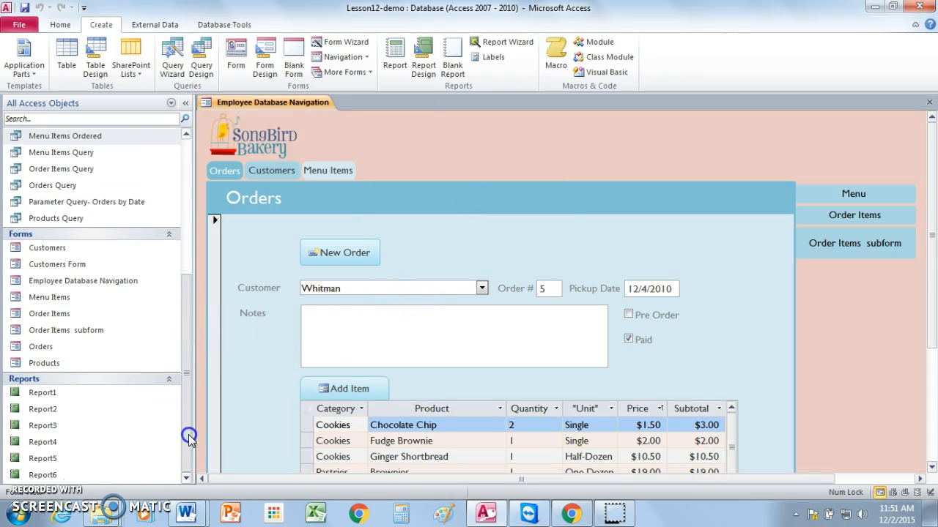
# Create a basic report from the Menu Items Query, then save it as Report7 and close it
pyautogui.moveTo(184, 388); pyautogui.dragTo(199, 306)
pyautogui.click(73, 297)
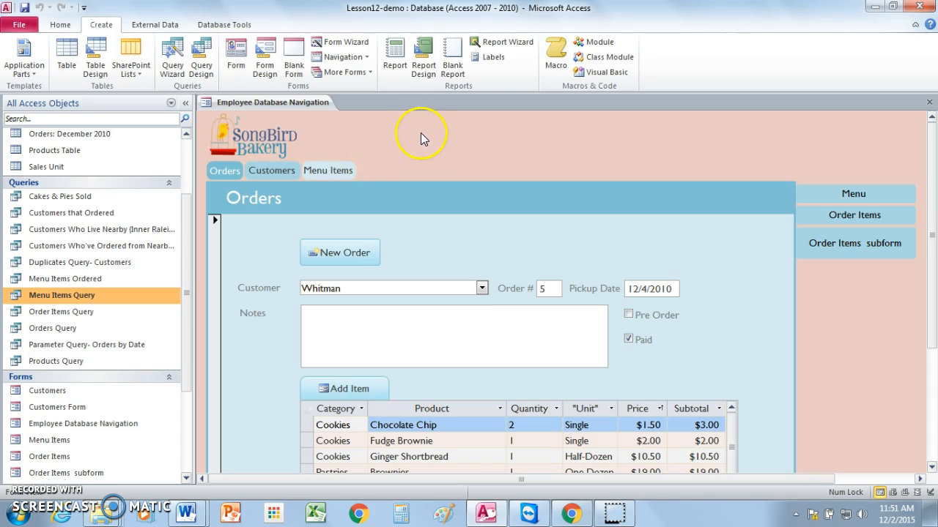
pyautogui.click(394, 66)
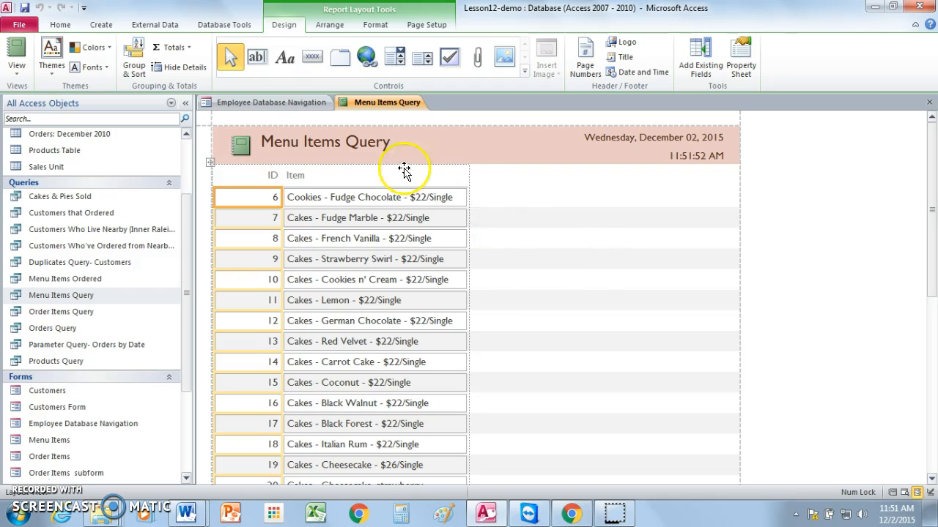
pyautogui.rightClick(376, 102)
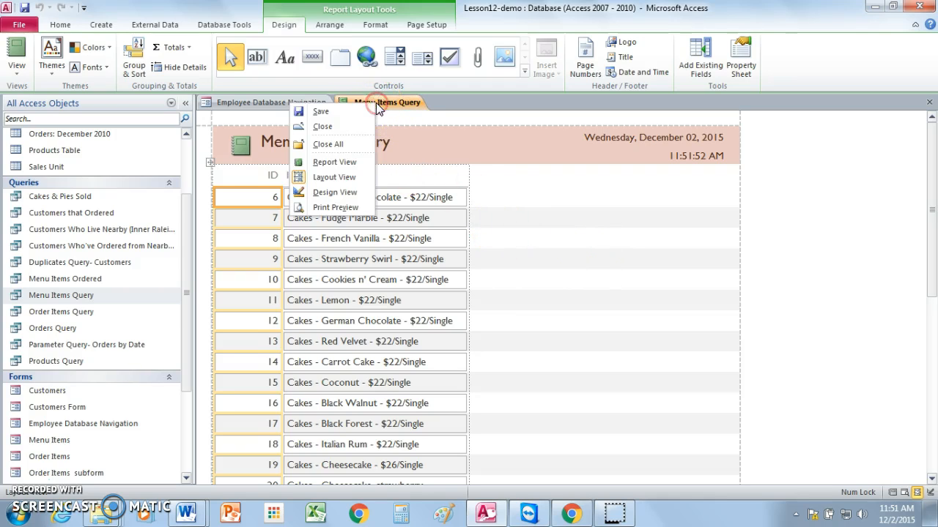
pyautogui.click(348, 128)
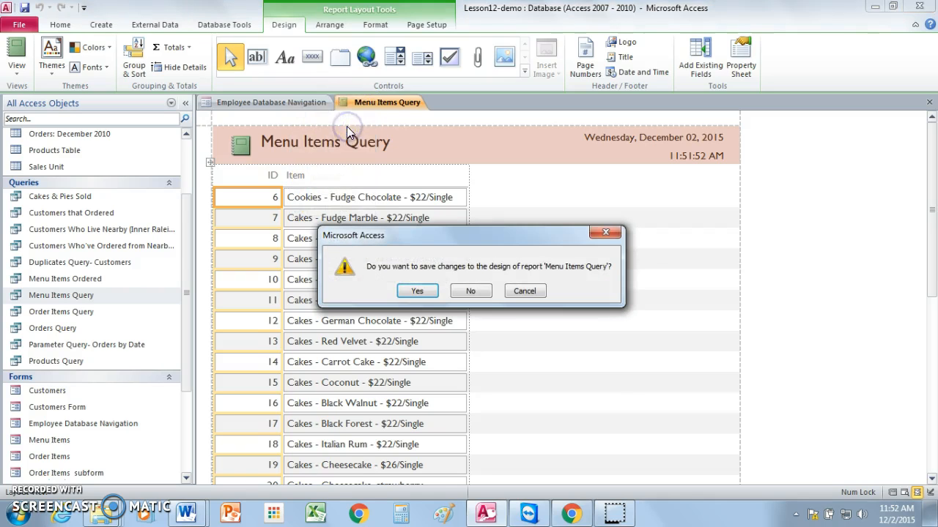
pyautogui.click(415, 290)
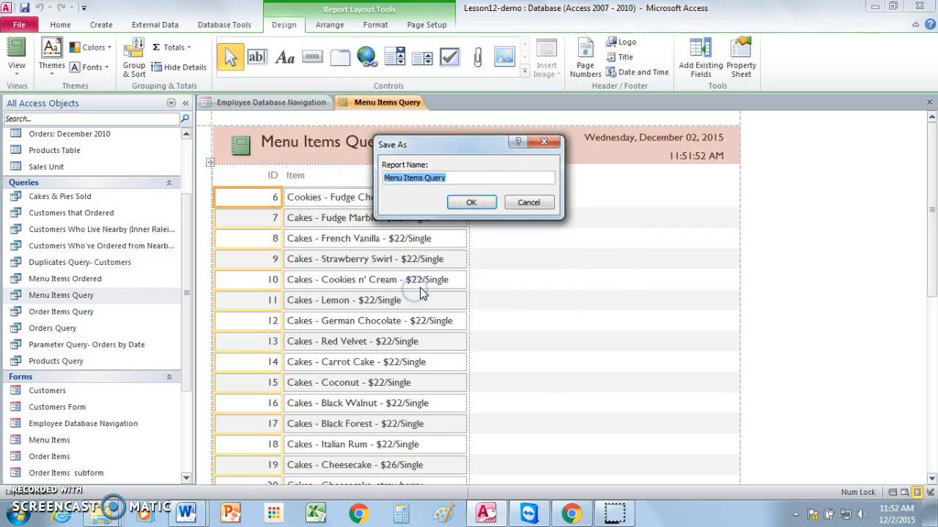
pyautogui.write('Report7')
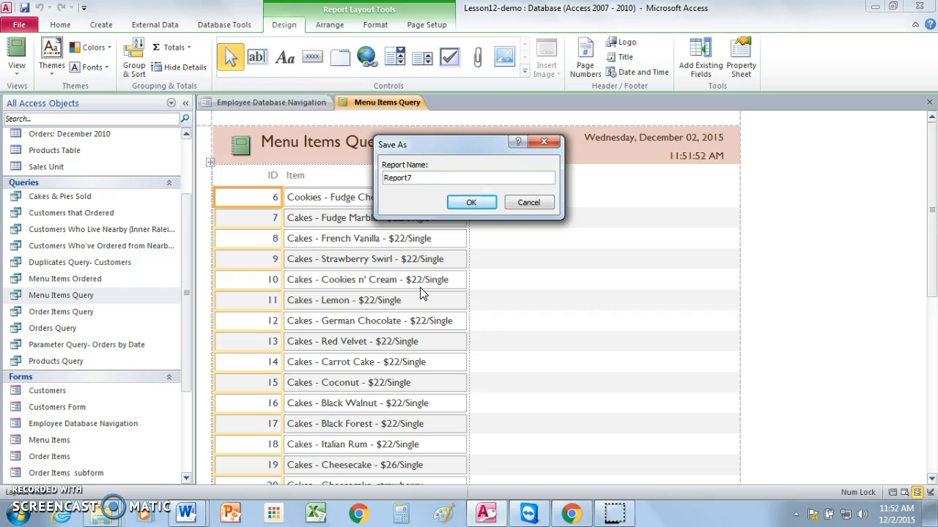
pyautogui.click(471, 202)
pyautogui.moveTo(188, 335); pyautogui.dragTo(191, 433)
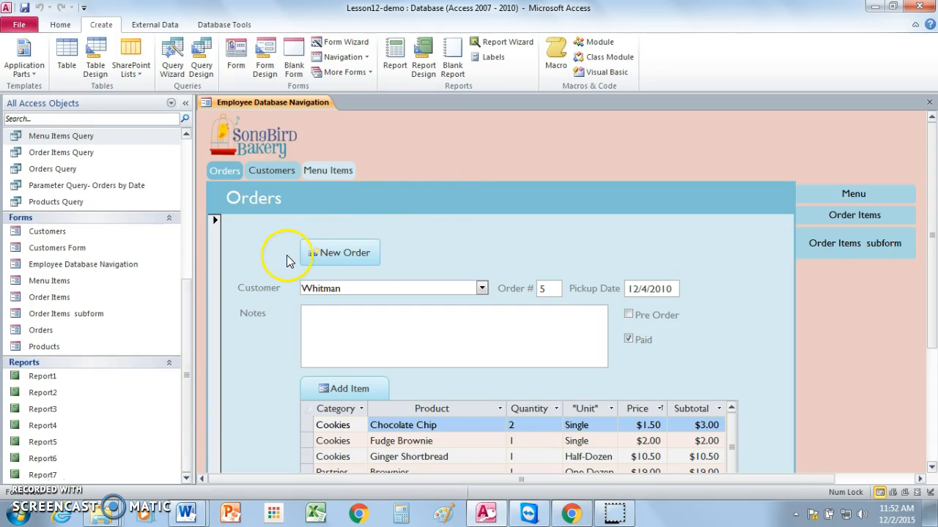
# Create a basic report from the Order Items Query and filter it to records whose Quantity equals 1
pyautogui.moveTo(185, 287); pyautogui.dragTo(188, 220)
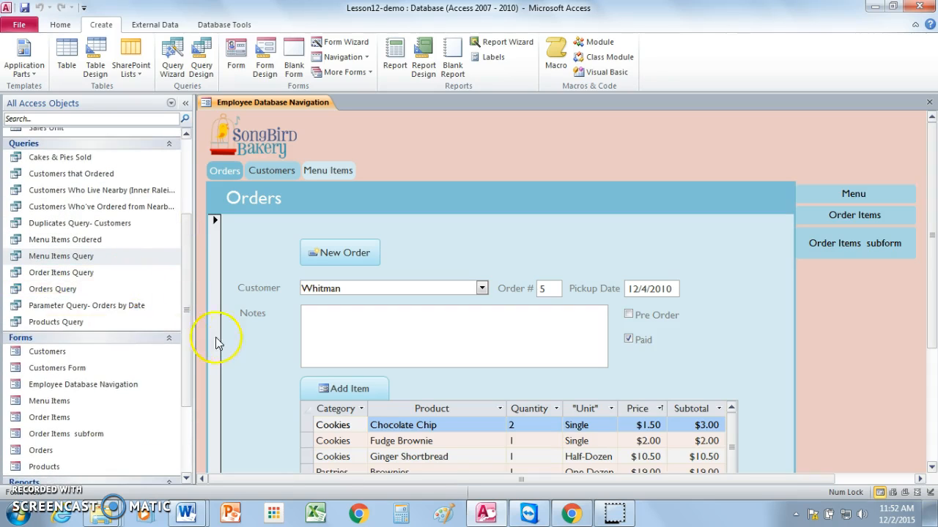
pyautogui.click(59, 273)
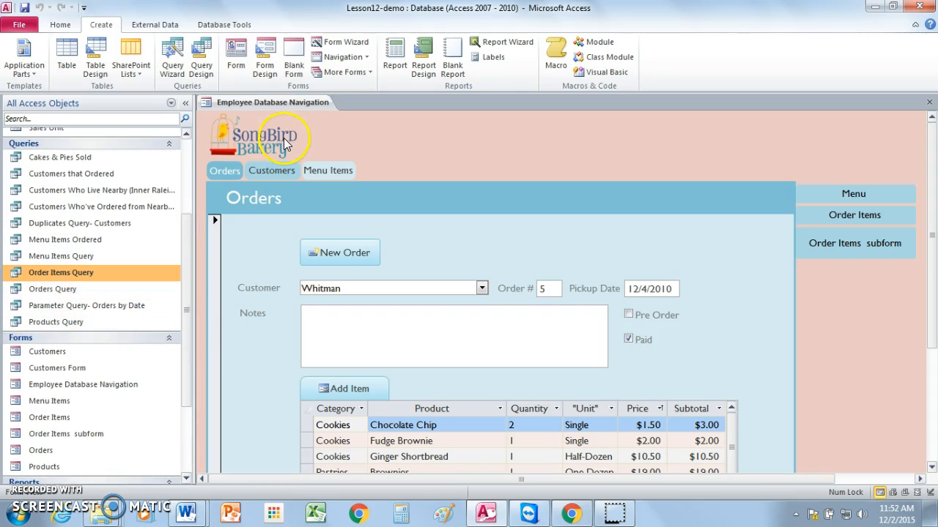
pyautogui.click(395, 66)
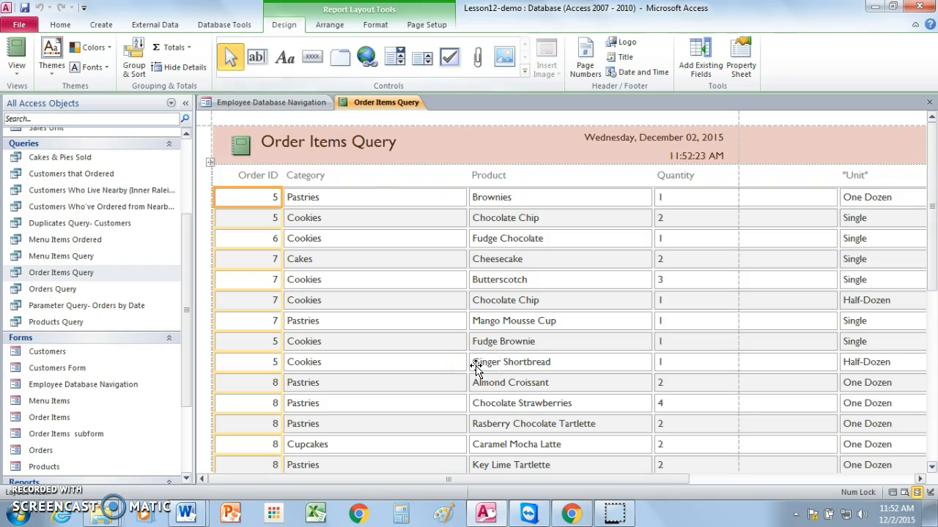
pyautogui.moveTo(612, 484); pyautogui.dragTo(544, 483)
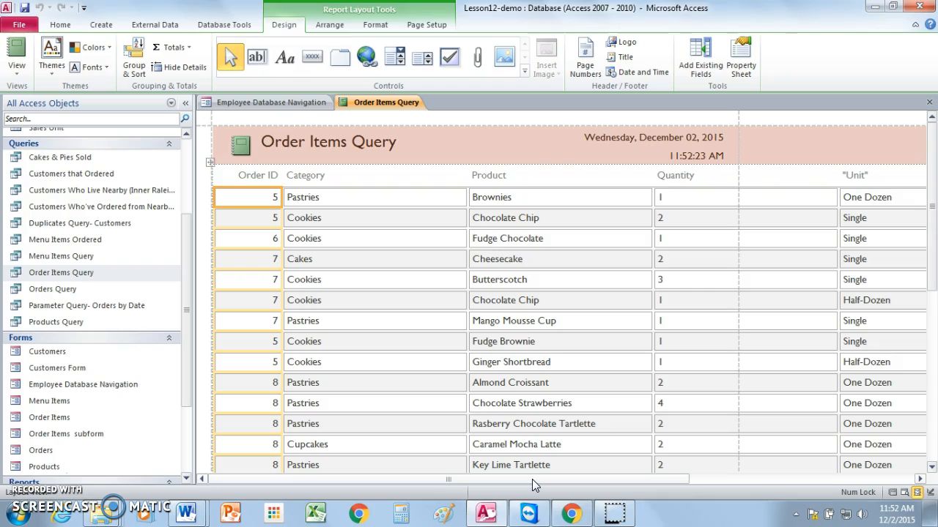
pyautogui.click(715, 483)
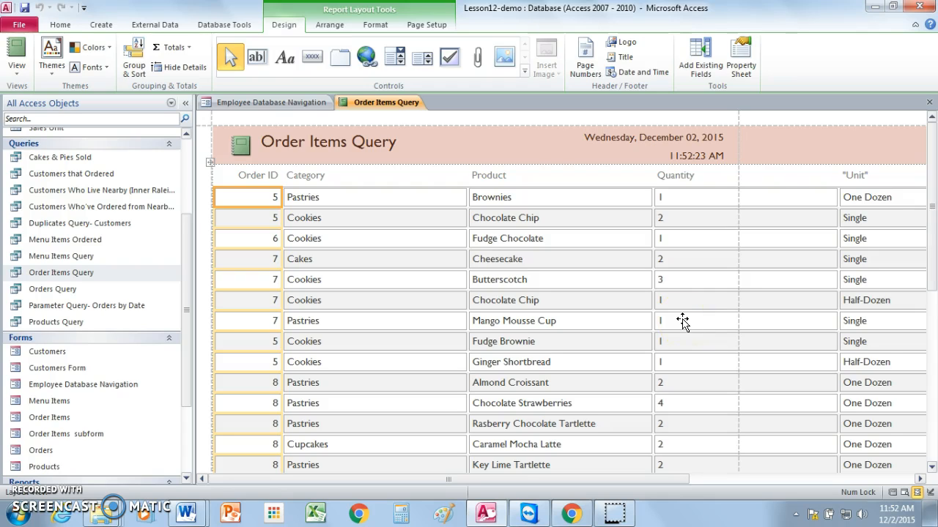
pyautogui.click(684, 346)
pyautogui.rightClick(687, 349)
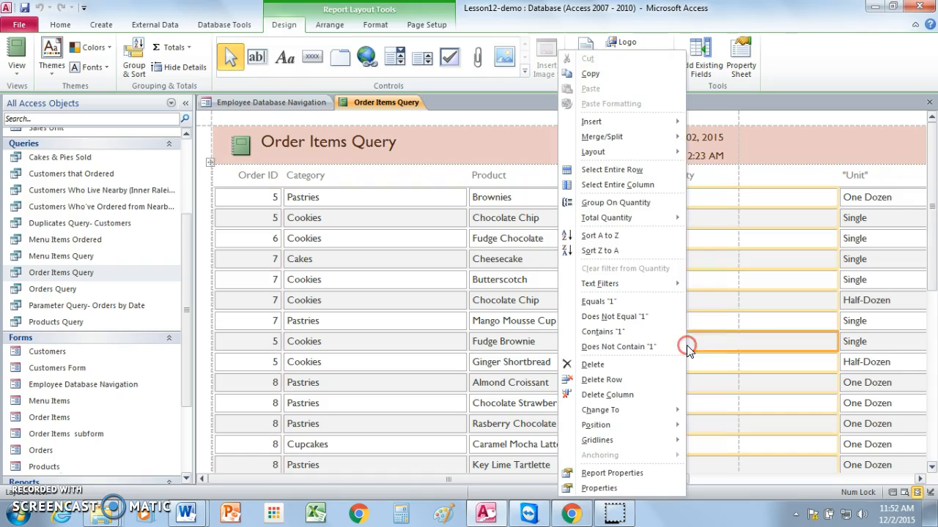
pyautogui.click(614, 301)
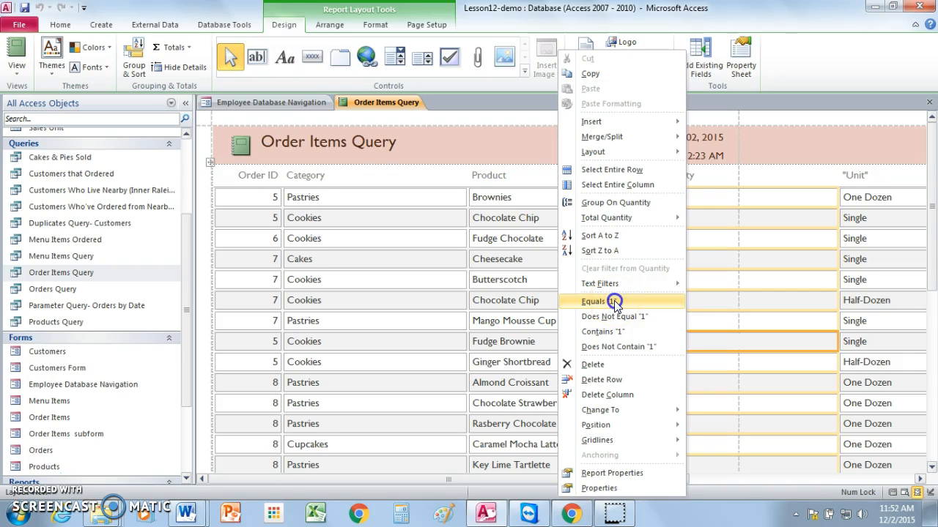
pyautogui.moveTo(933, 257)
pyautogui.mouseDown()
pyautogui.moveTo(933, 379)
pyautogui.moveTo(934, 251)
pyautogui.mouseUp()
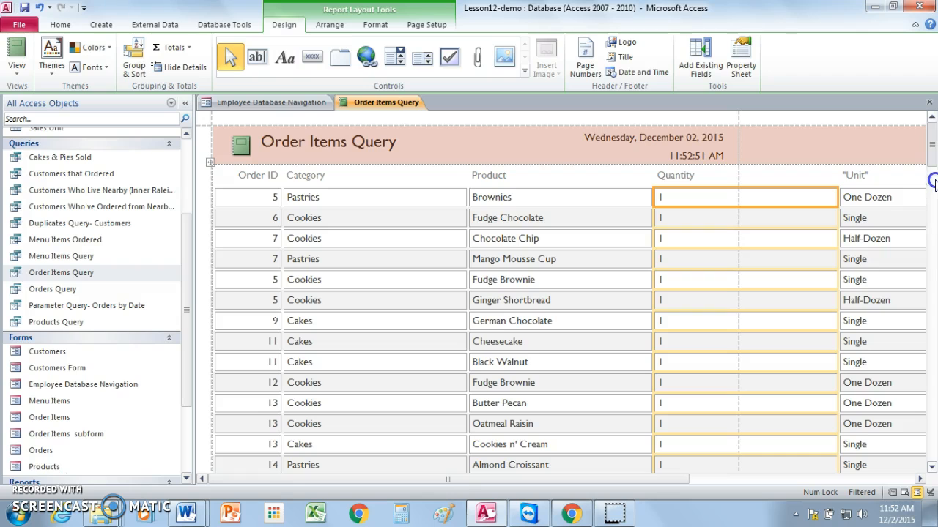
# Close the filtered Order Items Query report, saving it under the name Report8
pyautogui.rightClick(364, 105)
pyautogui.click(329, 126)
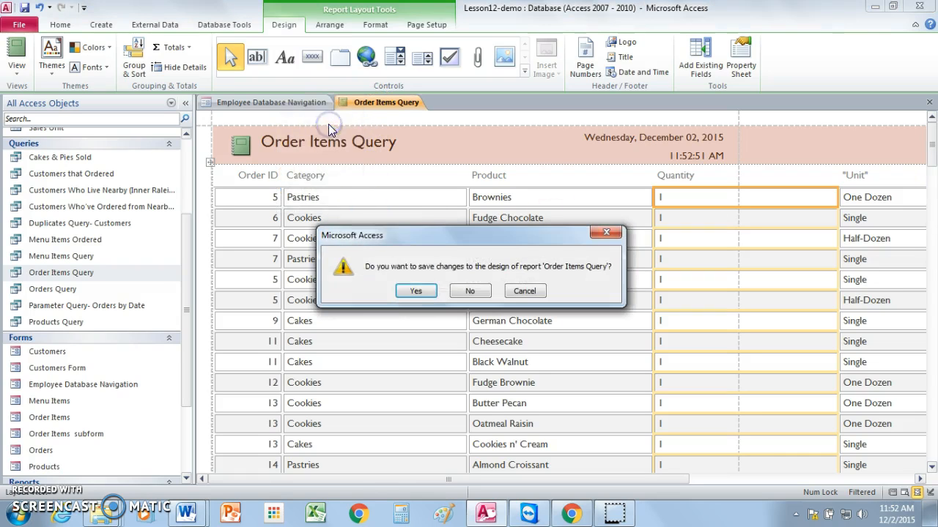
pyautogui.click(411, 289)
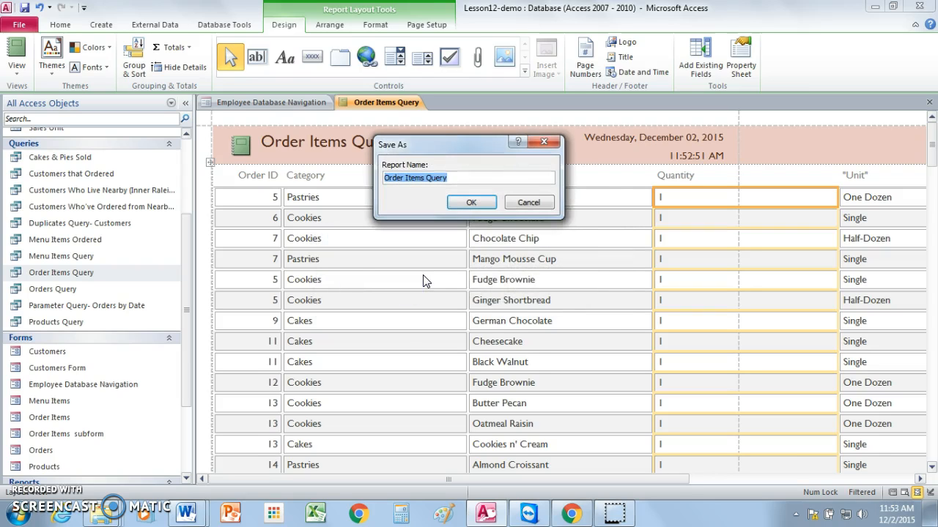
pyautogui.write('Report8')
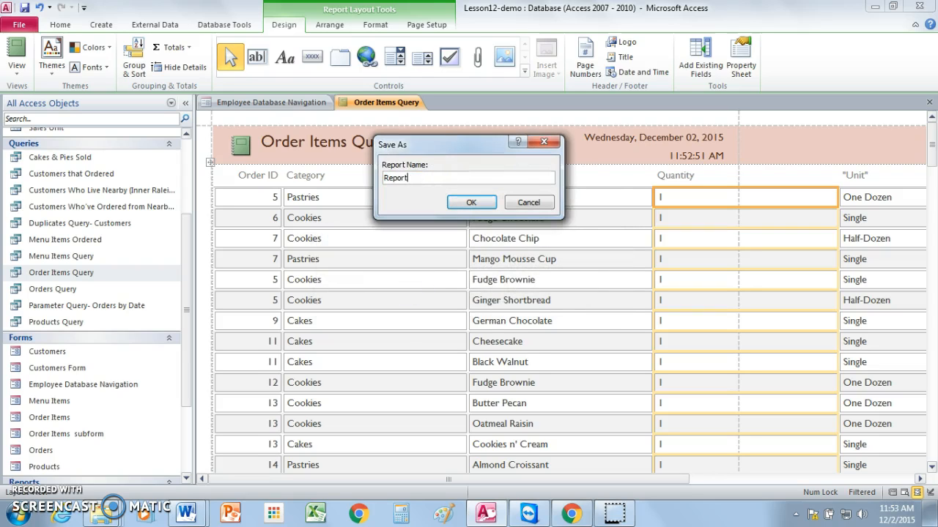
pyautogui.click(473, 203)
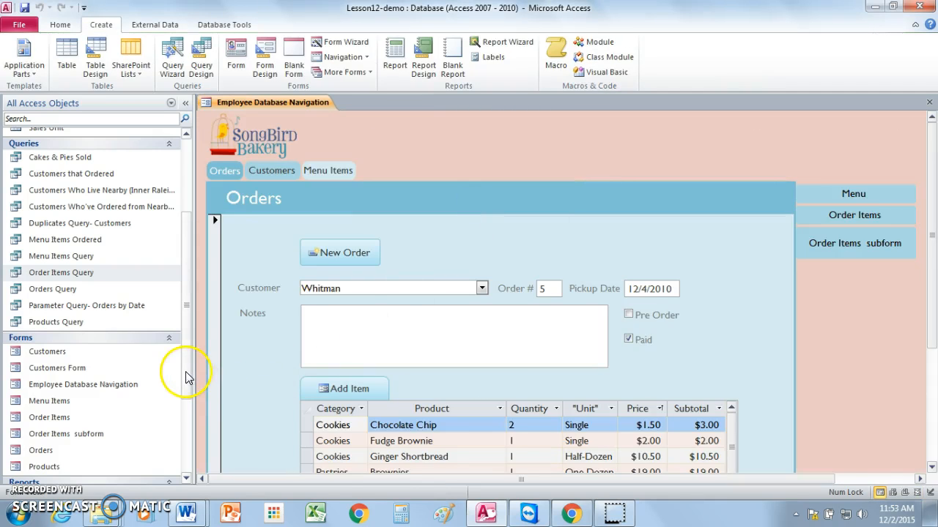
# Create a basic report from the Orders Query and filter its Pickup Date to all dates in December
pyautogui.click(48, 290)
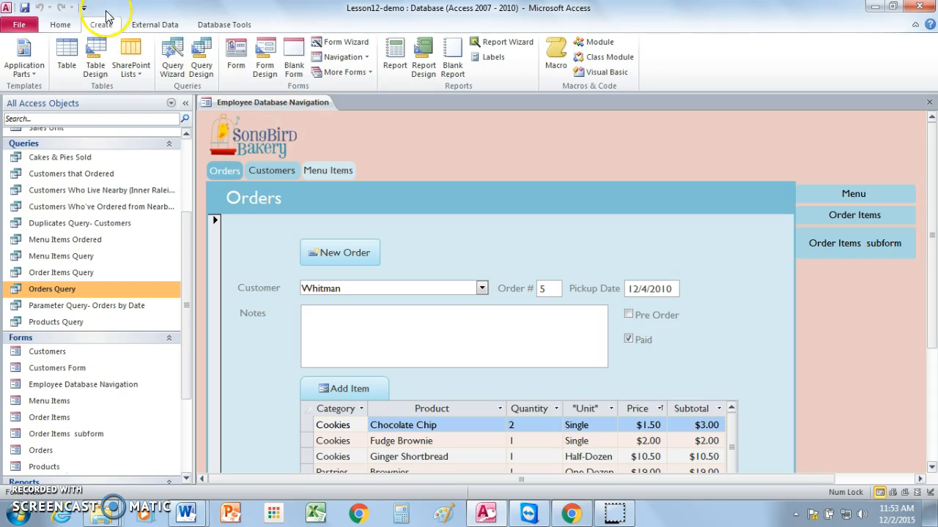
pyautogui.click(395, 50)
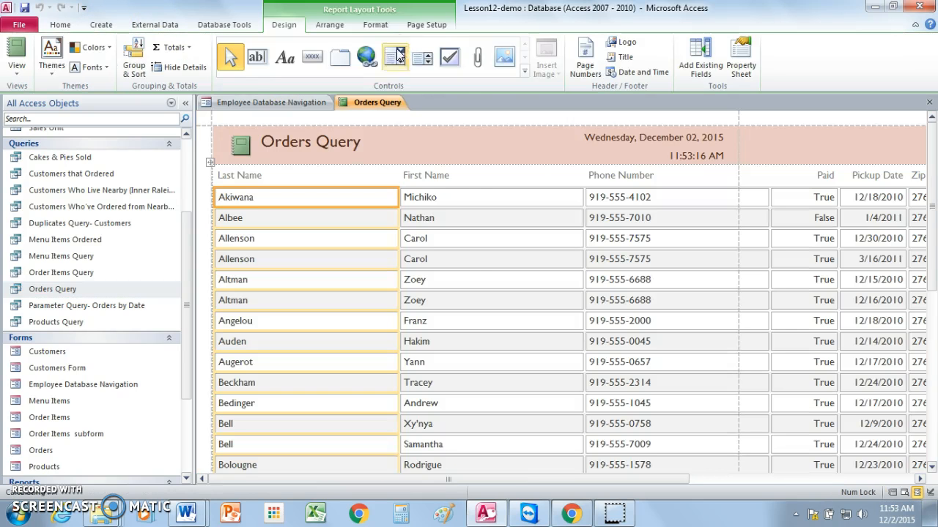
pyautogui.moveTo(653, 481); pyautogui.dragTo(699, 475)
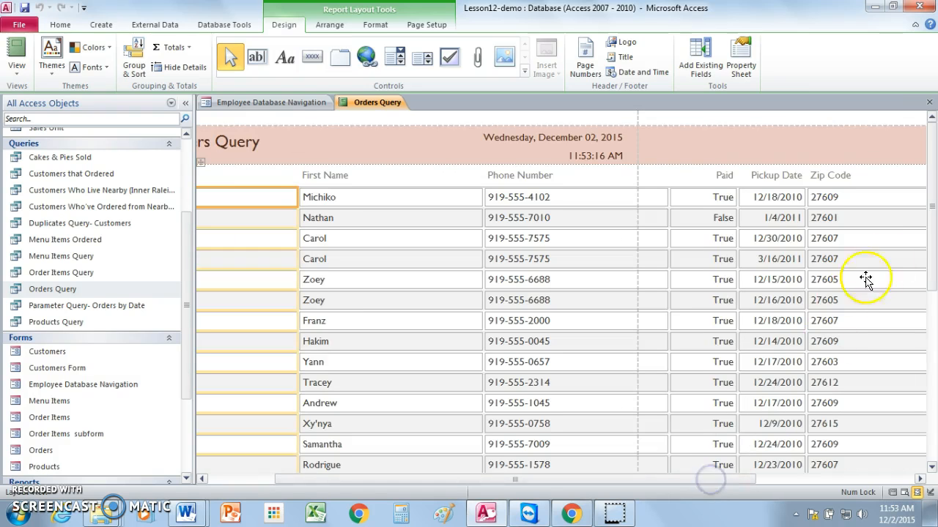
pyautogui.moveTo(934, 235); pyautogui.dragTo(932, 255)
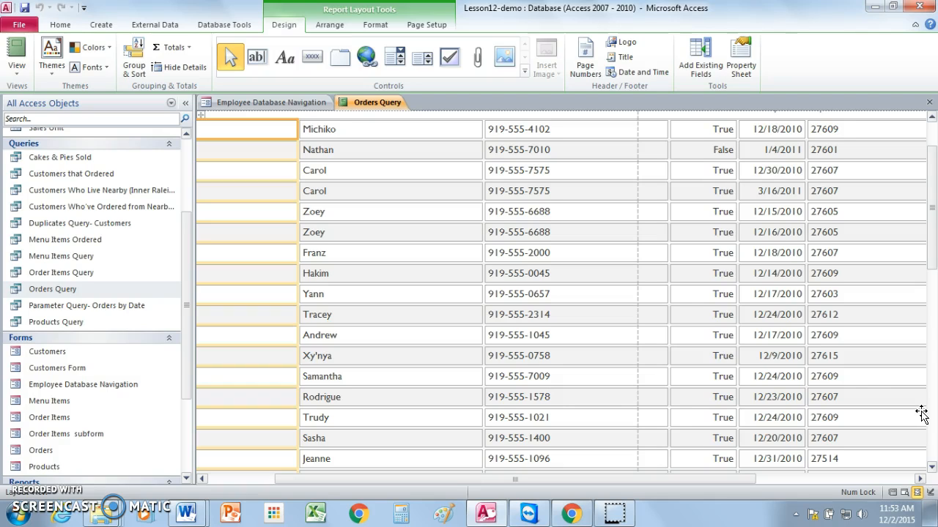
pyautogui.moveTo(932, 238); pyautogui.dragTo(932, 217)
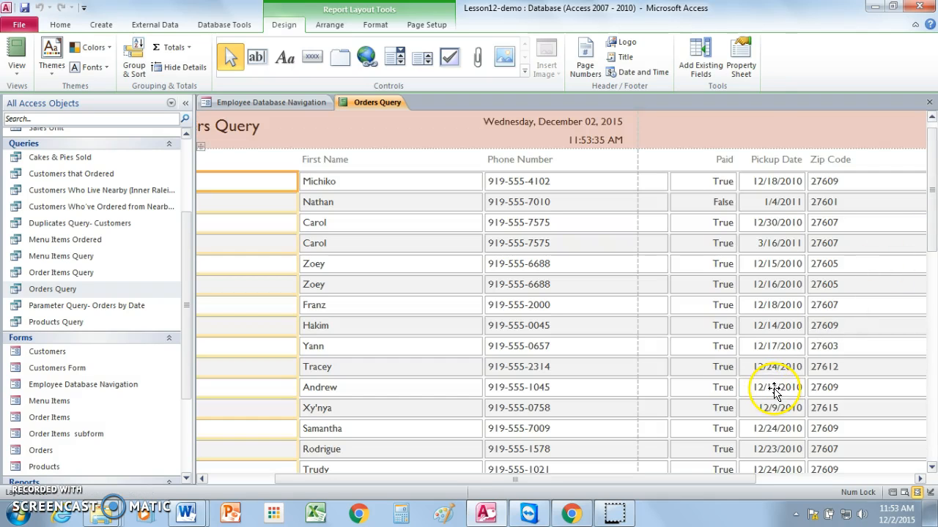
pyautogui.rightClick(773, 393)
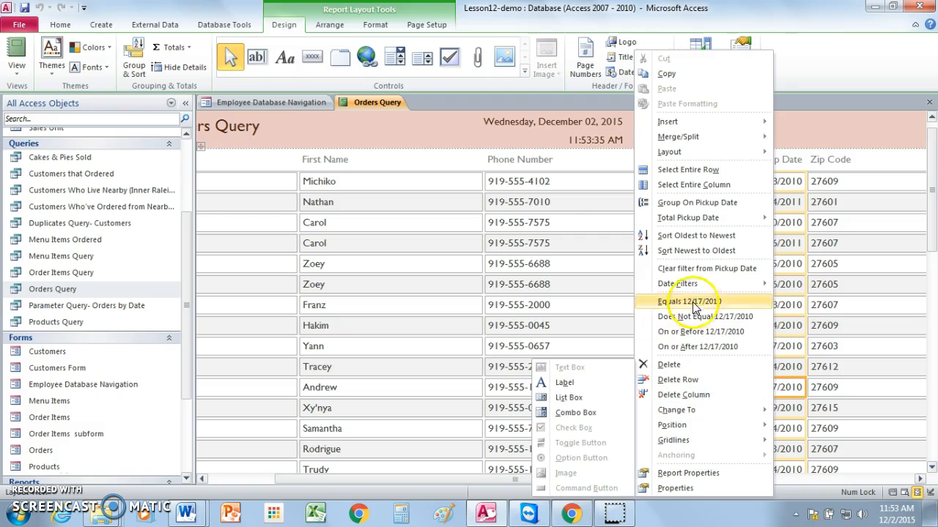
pyautogui.moveTo(690, 288)
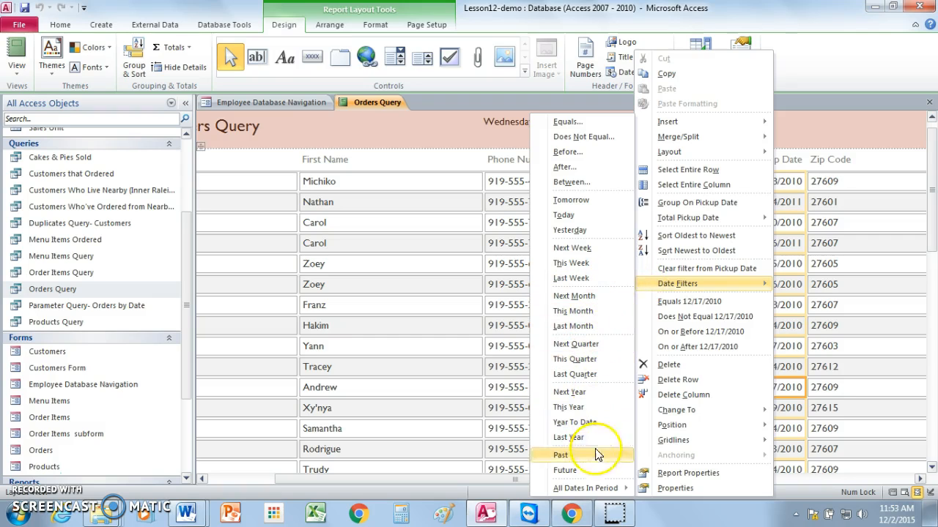
pyautogui.moveTo(584, 495)
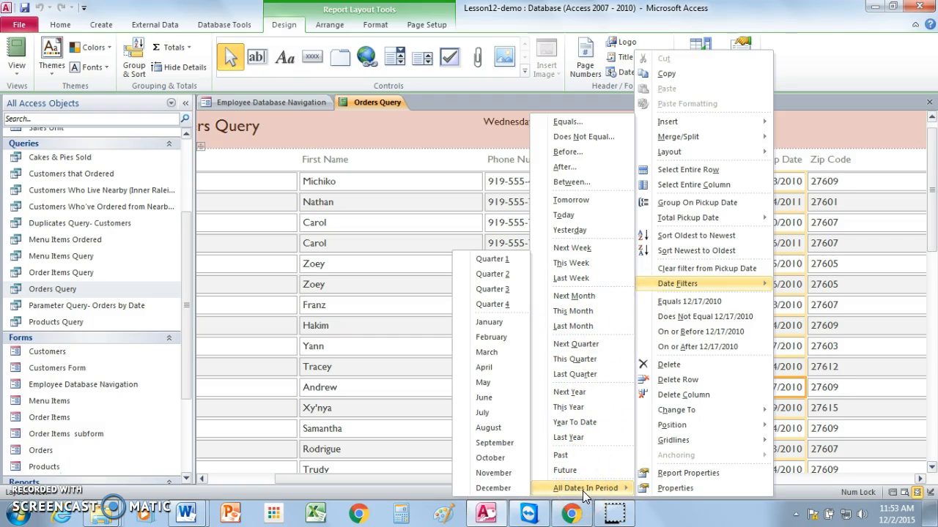
pyautogui.click(501, 489)
pyautogui.moveTo(930, 201); pyautogui.dragTo(930, 175)
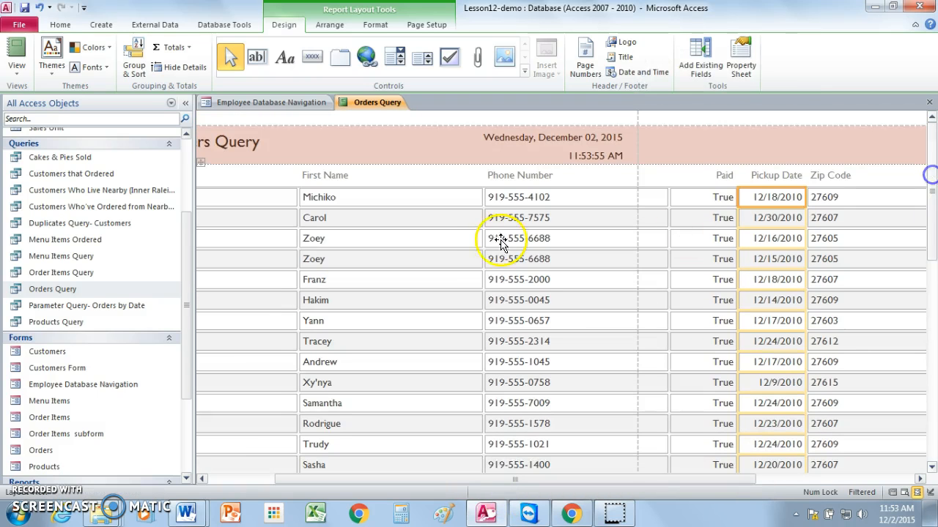
# Close the filtered Orders Query report, saving it under the name Report9
pyautogui.rightClick(364, 107)
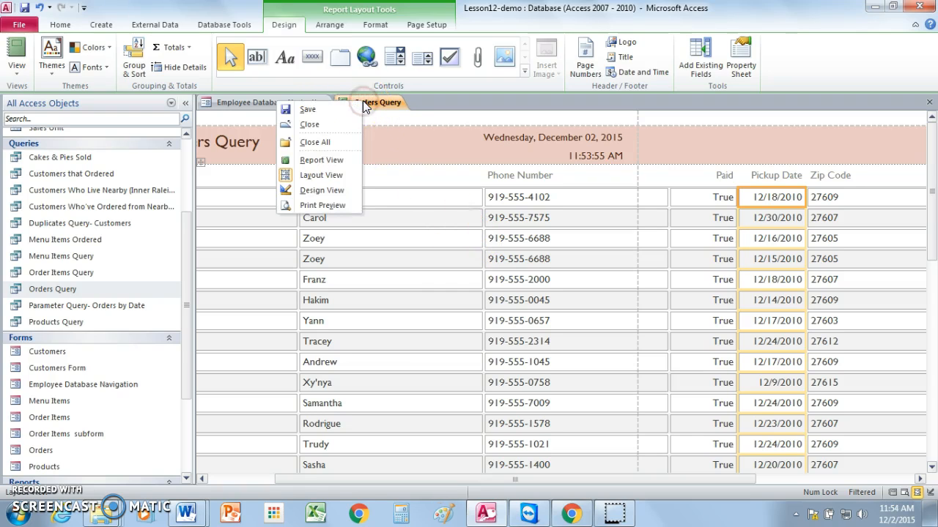
pyautogui.click(332, 125)
pyautogui.click(417, 291)
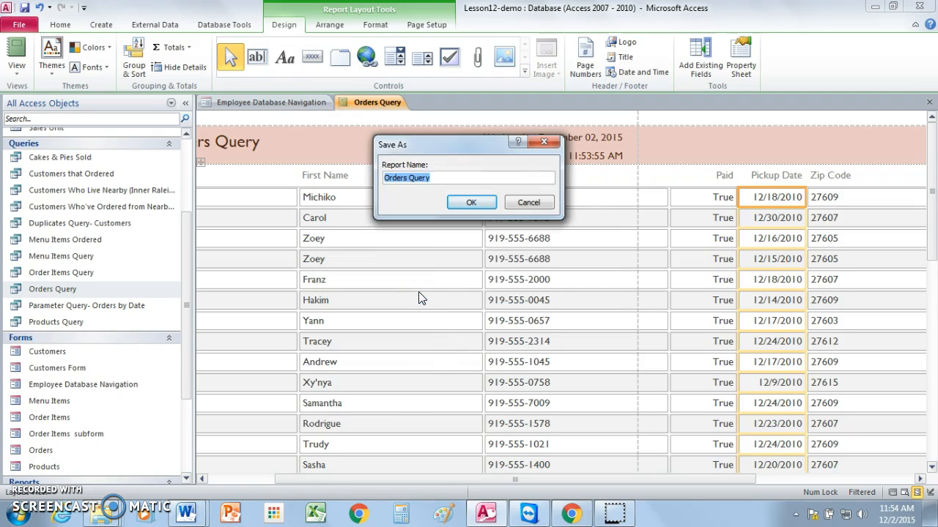
pyautogui.write('Report9')
pyautogui.click(467, 202)
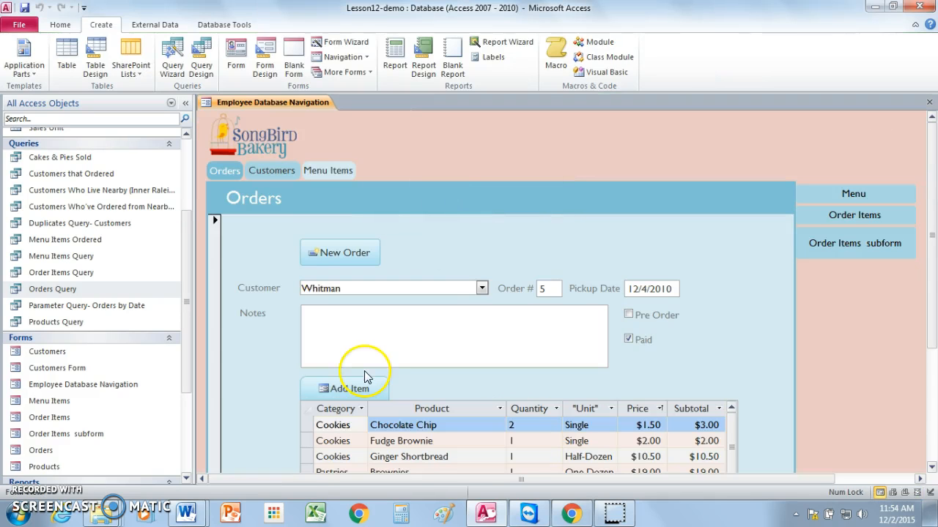
pyautogui.click(68, 306)
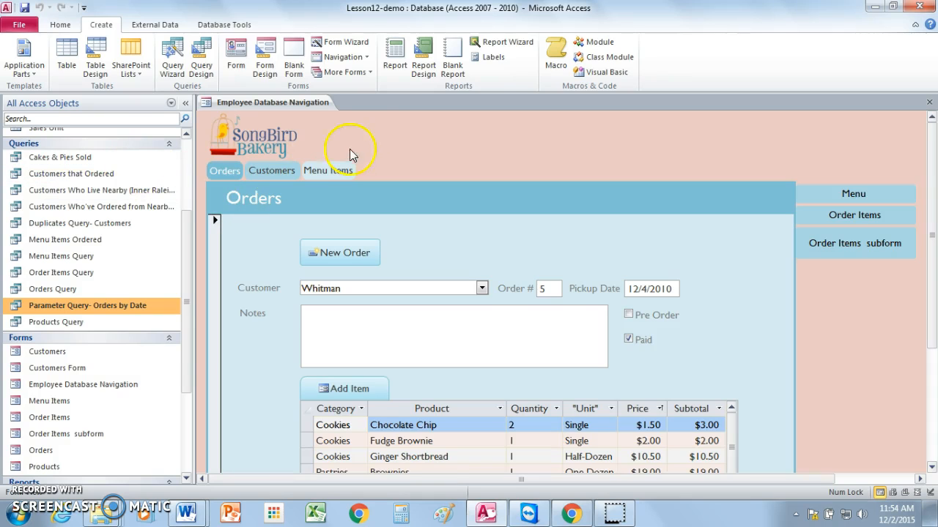
pyautogui.click(393, 64)
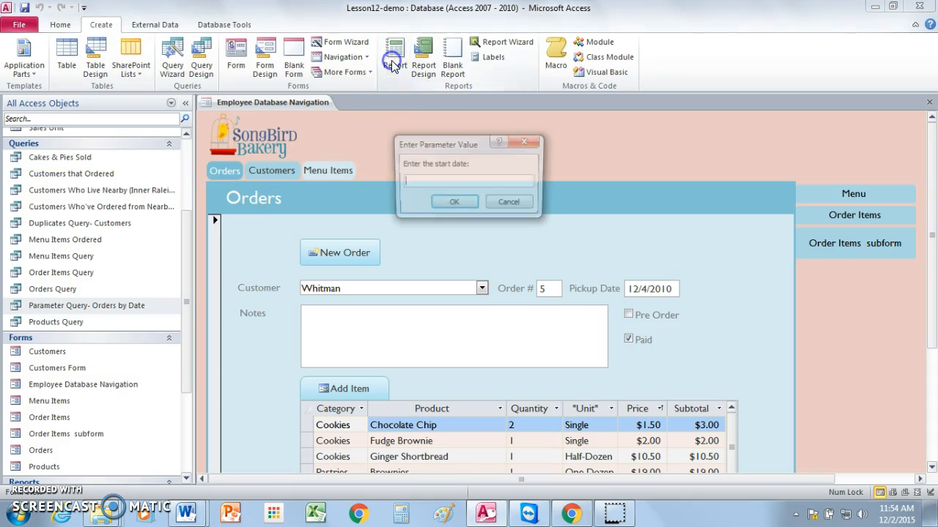
pyautogui.click(528, 141)
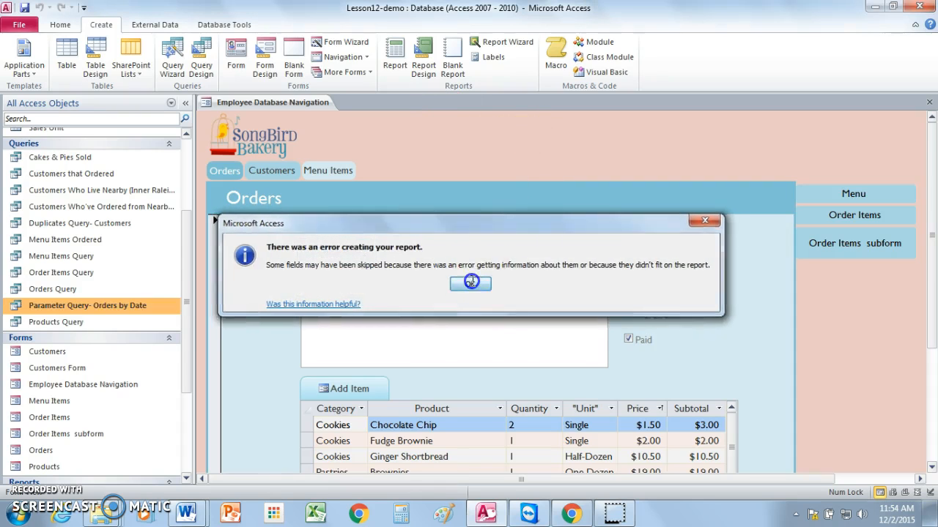
pyautogui.click(477, 283)
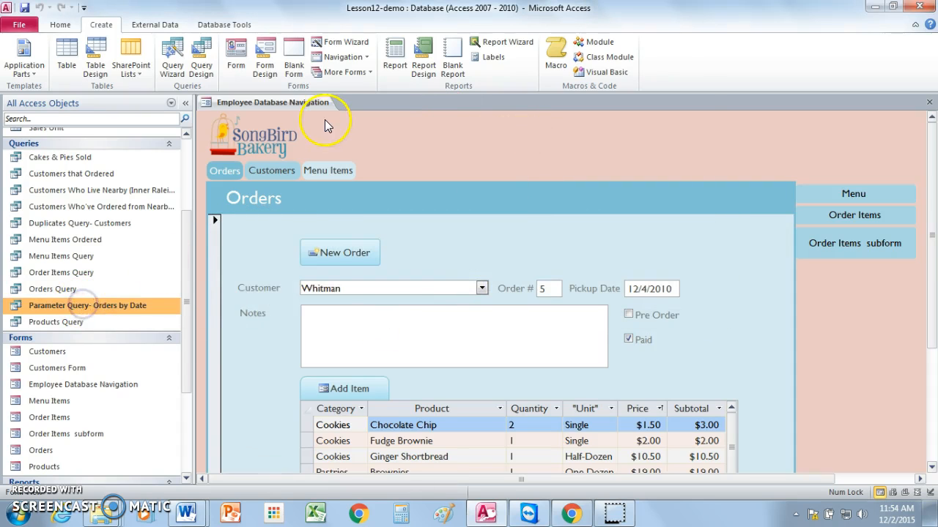
pyautogui.click(392, 55)
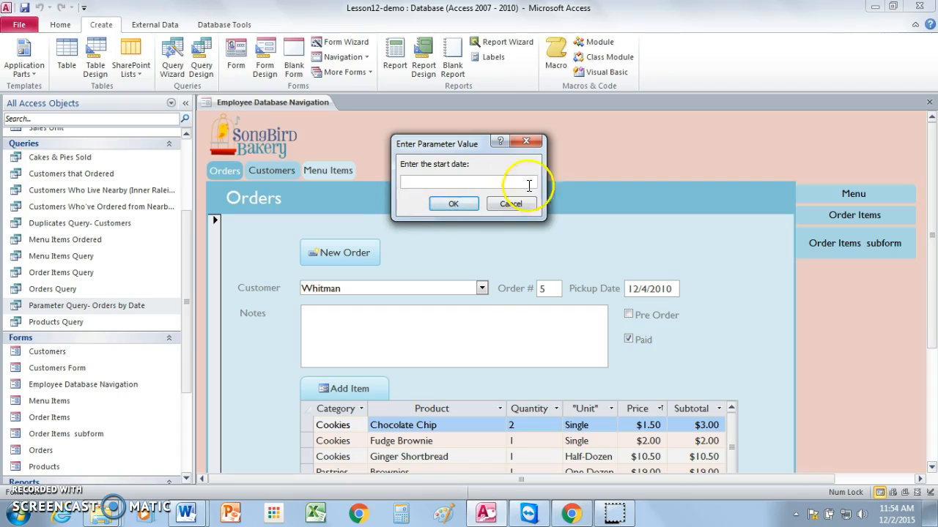
pyautogui.click(527, 141)
pyautogui.click(477, 284)
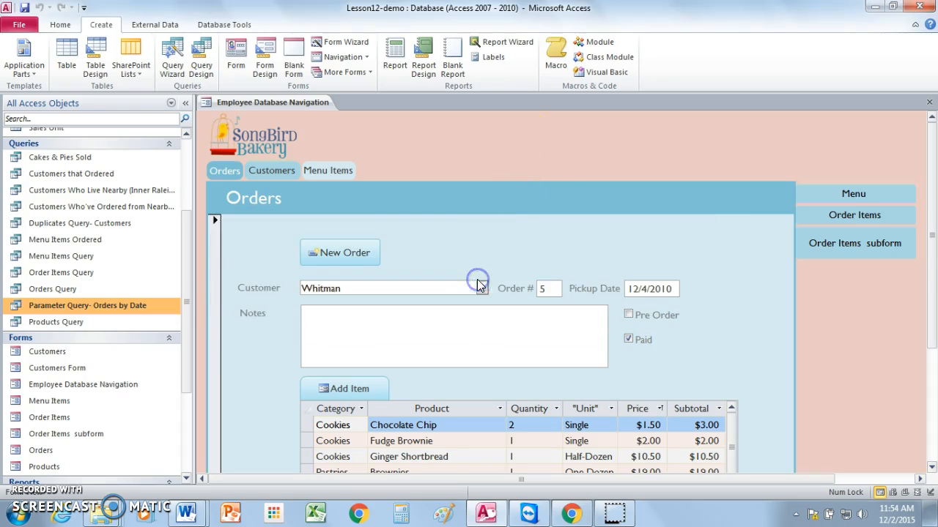
# Create a basic report from the Products Query, then save it as Report10 and close it
pyautogui.click(57, 326)
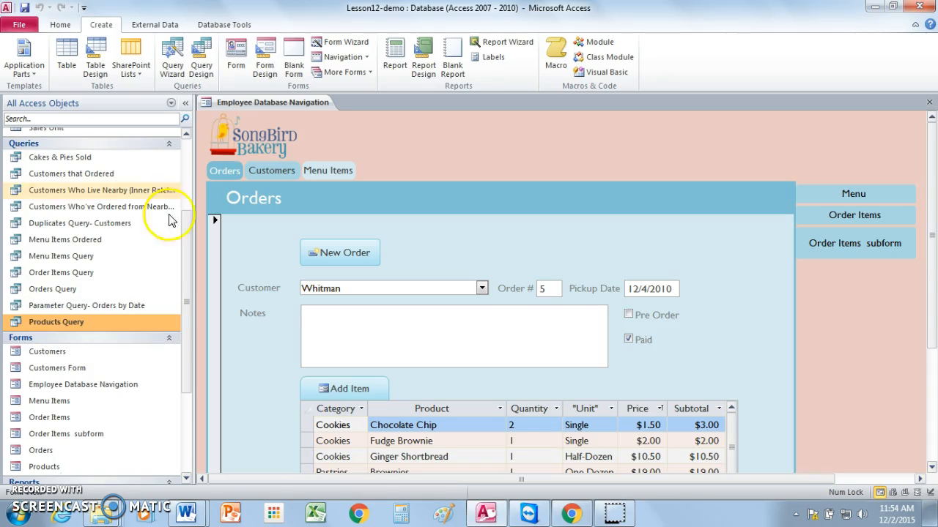
pyautogui.click(390, 68)
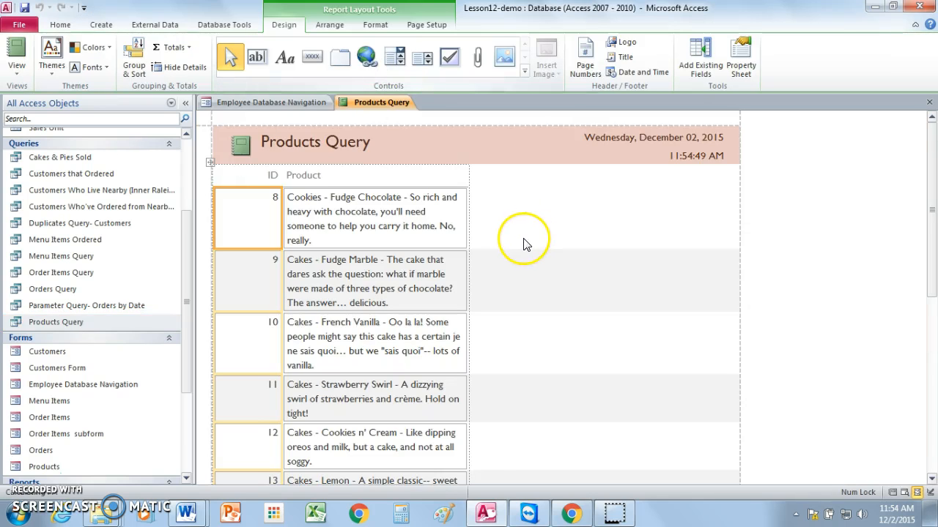
pyautogui.rightClick(361, 103)
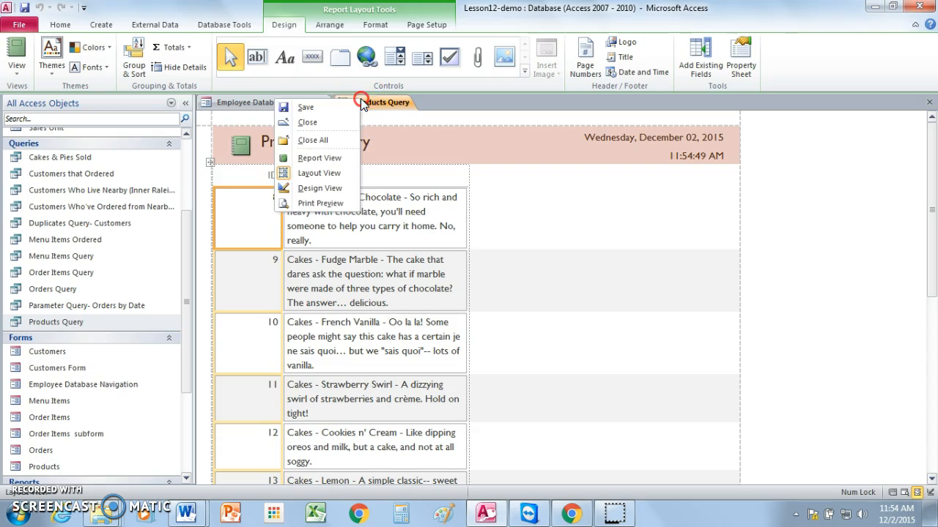
pyautogui.click(331, 126)
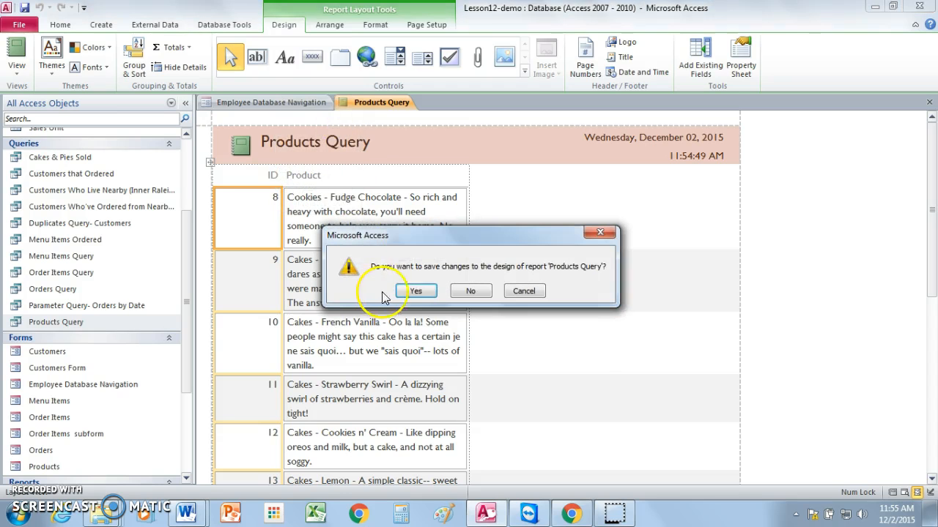
pyautogui.click(410, 295)
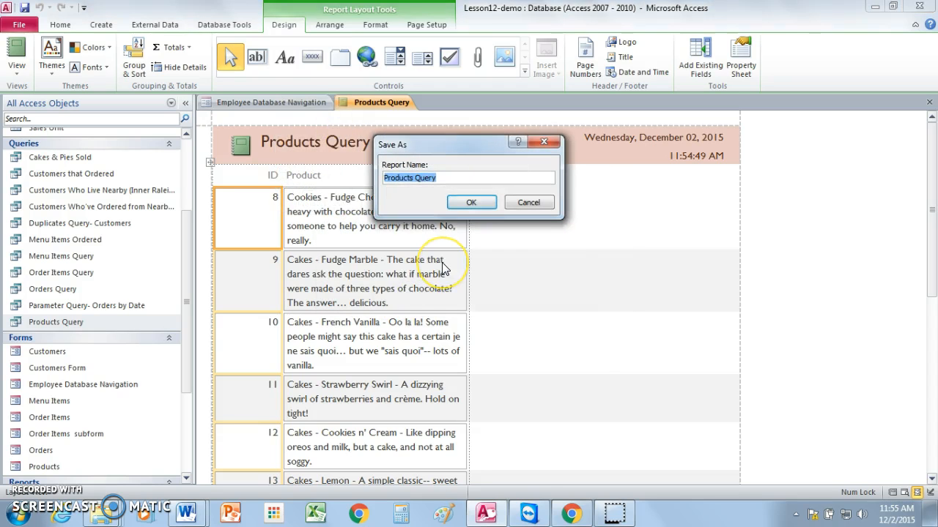
pyautogui.write('Report10')
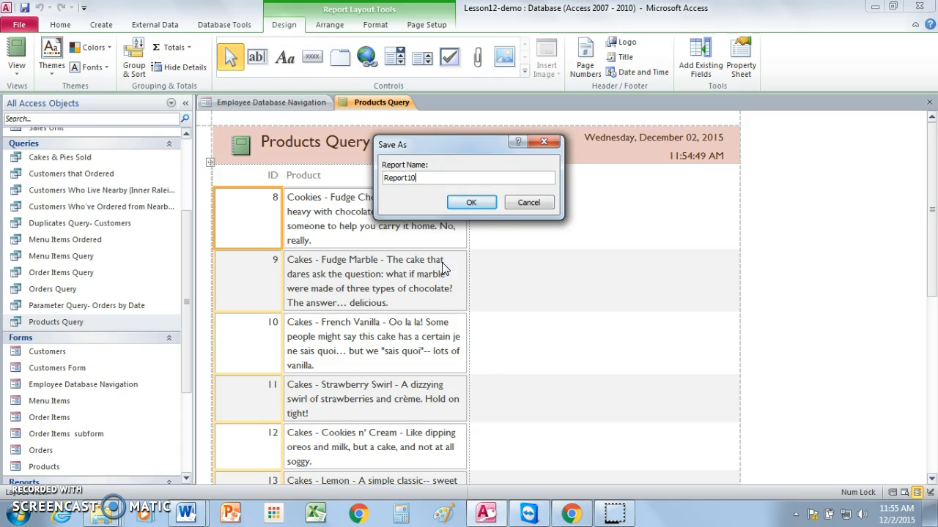
pyautogui.click(472, 203)
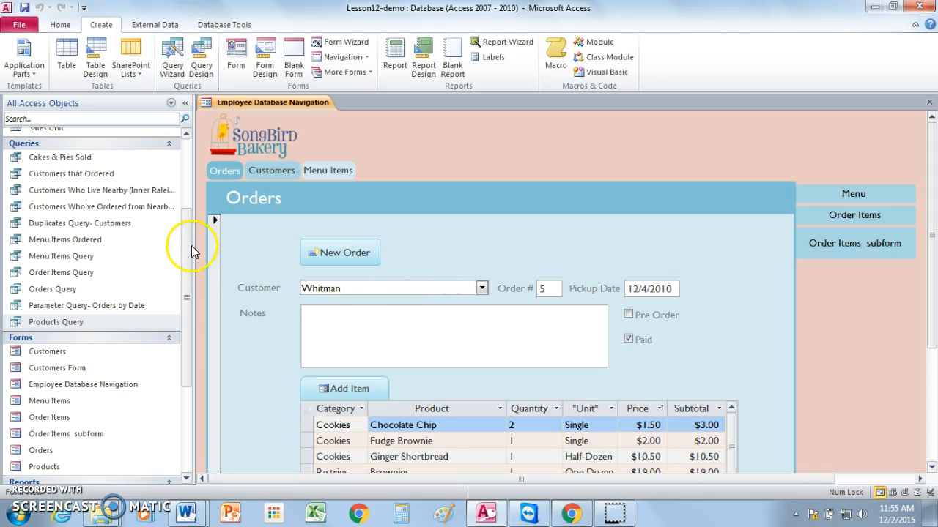
# Review the database's object list, checking the saved reports against the tables and queries
pyautogui.moveTo(190, 247); pyautogui.dragTo(190, 364)
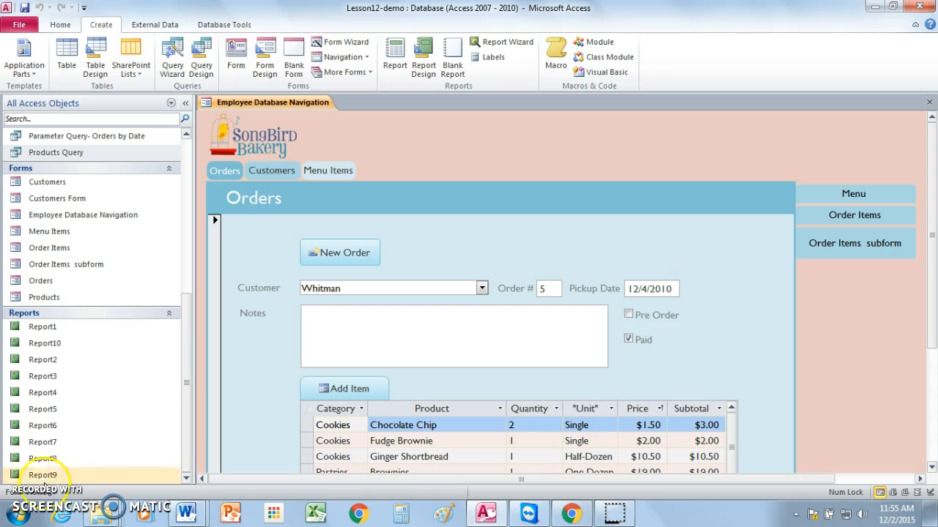
pyautogui.moveTo(184, 394); pyautogui.dragTo(188, 420)
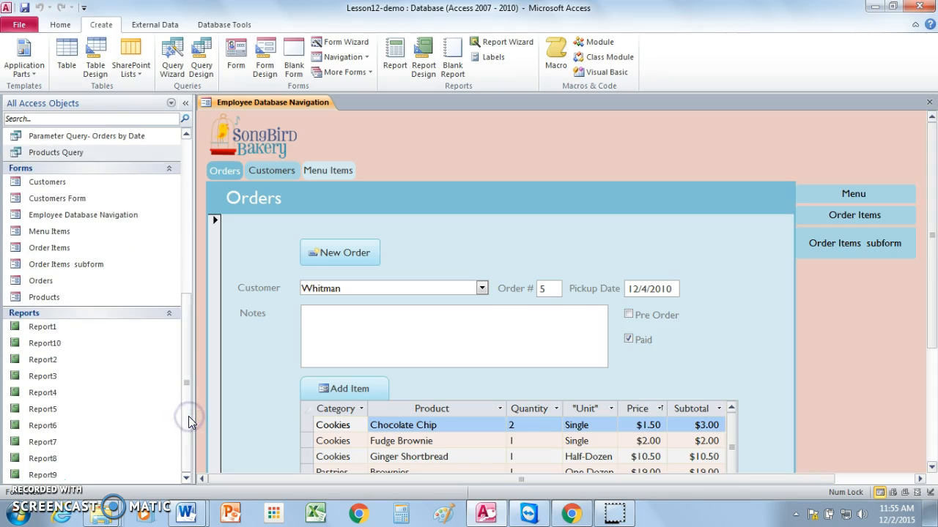
pyautogui.moveTo(188, 416); pyautogui.dragTo(190, 216)
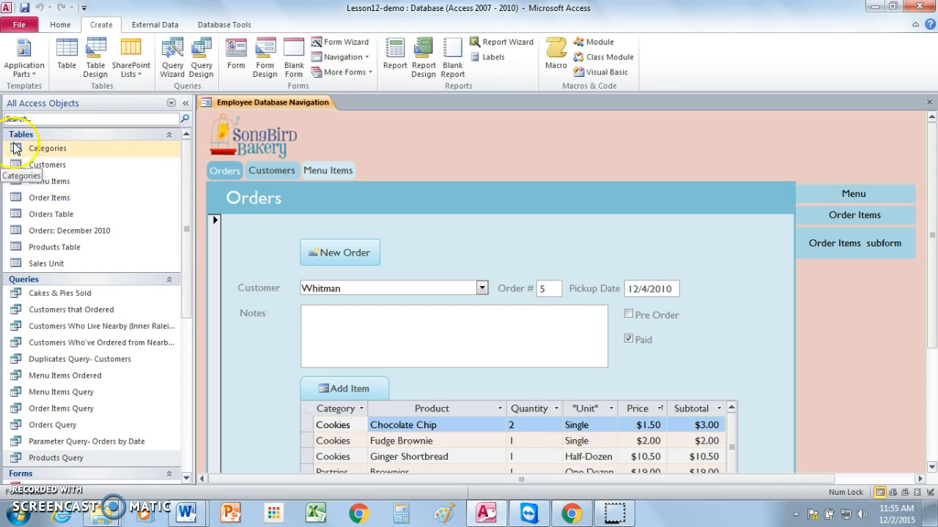
pyautogui.moveTo(188, 179); pyautogui.dragTo(190, 236)
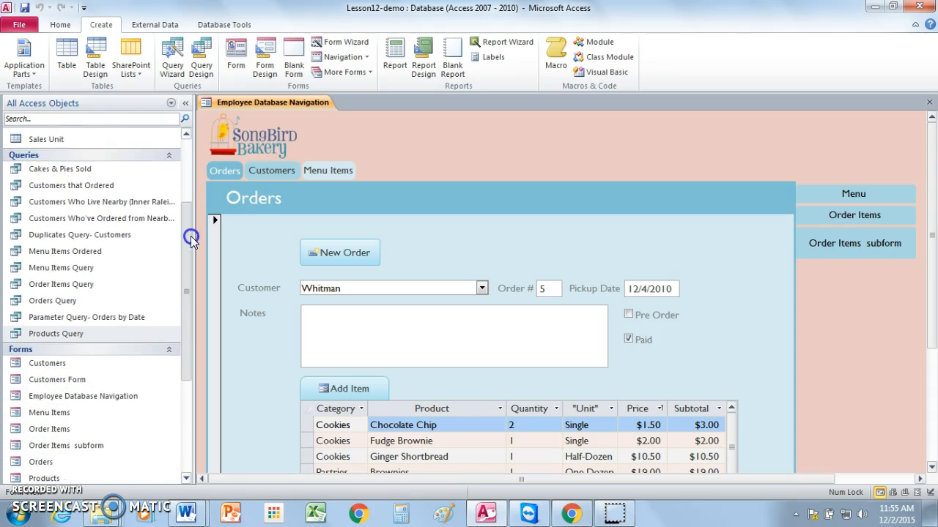
pyautogui.moveTo(189, 281); pyautogui.dragTo(189, 359)
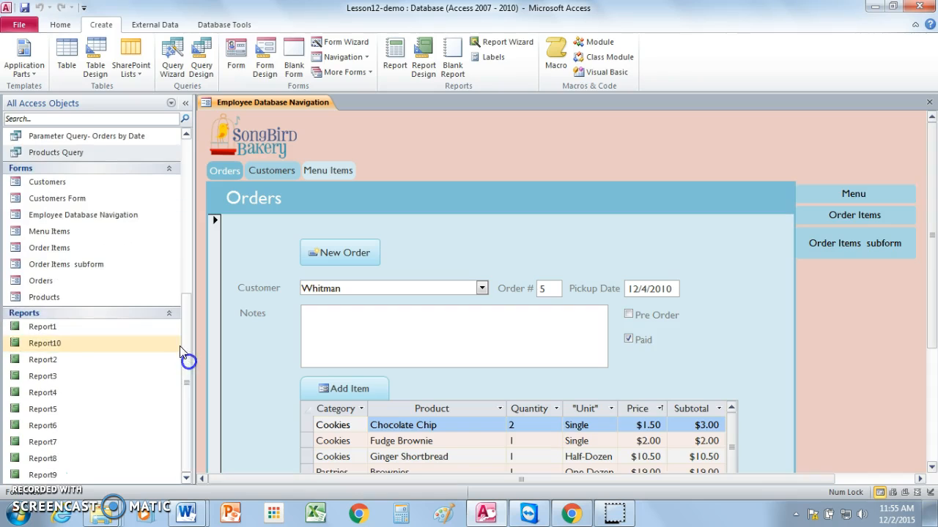